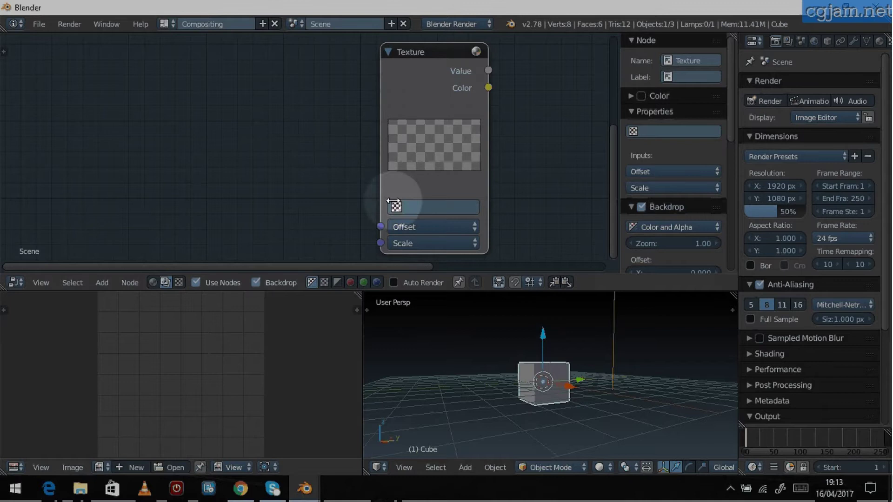
Maximize the node editor around the Texture node and shift the node slightly up and to the left.
middle_drag(515, 362, 547, 362)
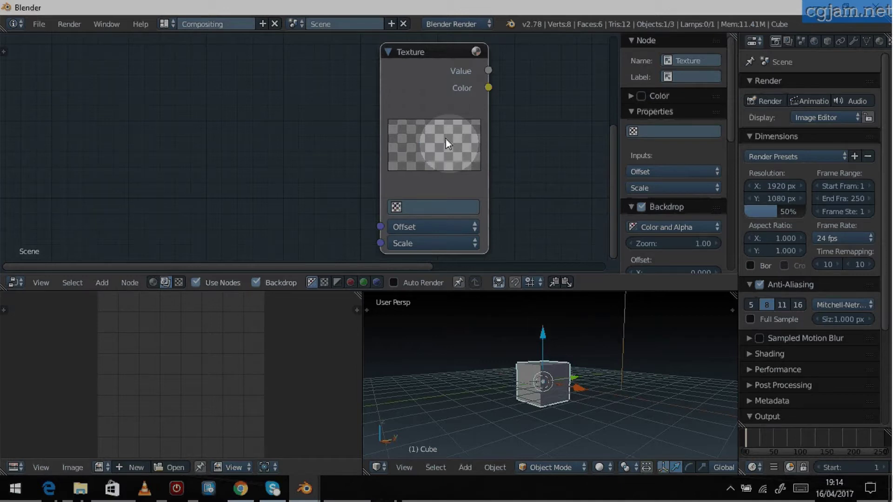
scroll(446, 138, down, 2)
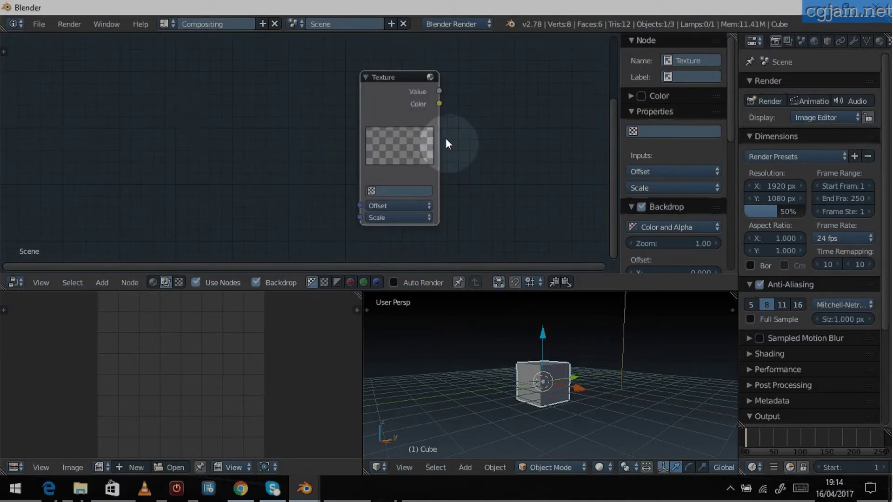
middle_drag(504, 142, 366, 142)
scroll(410, 124, down, 2)
middle_drag(442, 111, 456, 178)
scroll(282, 181, up, 3)
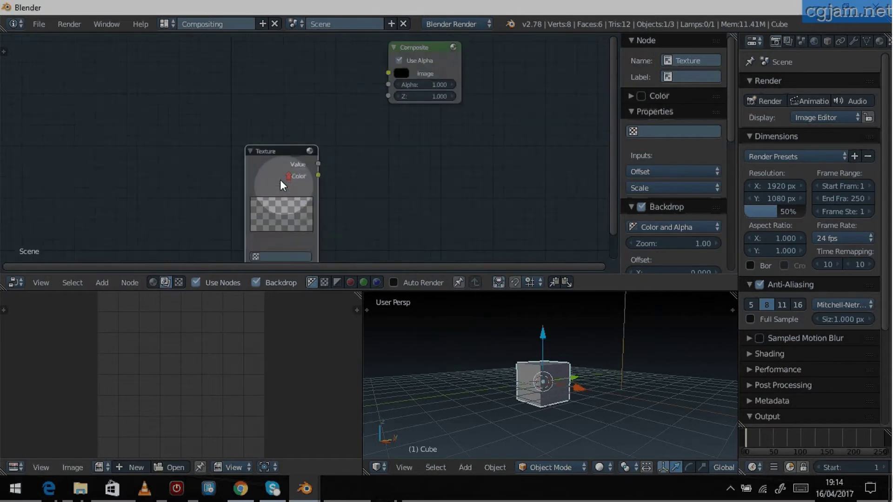
middle_drag(390, 202, 421, 148)
scroll(445, 197, up, 3)
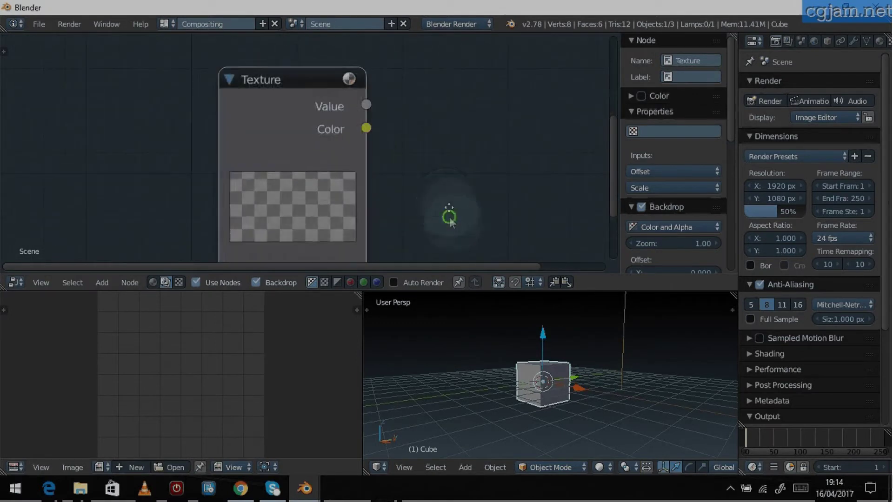
middle_drag(450, 218, 456, 174)
key(ctrl+Up)
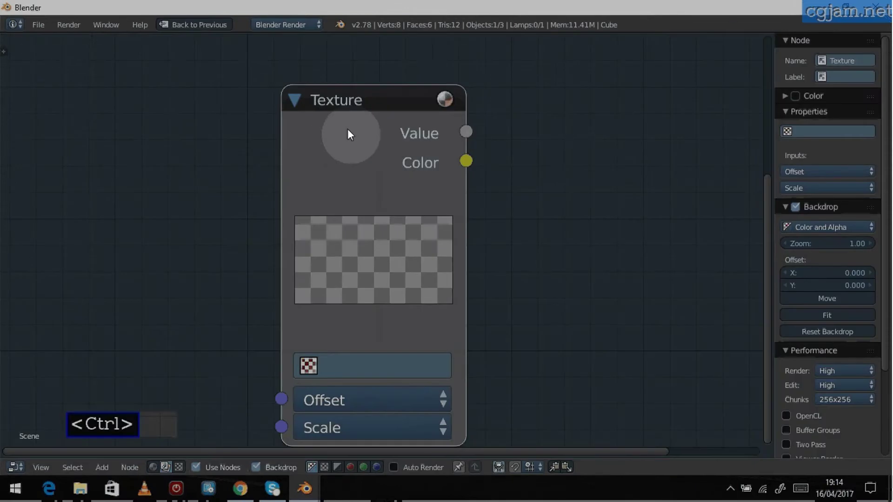
drag(352, 145, 323, 113)
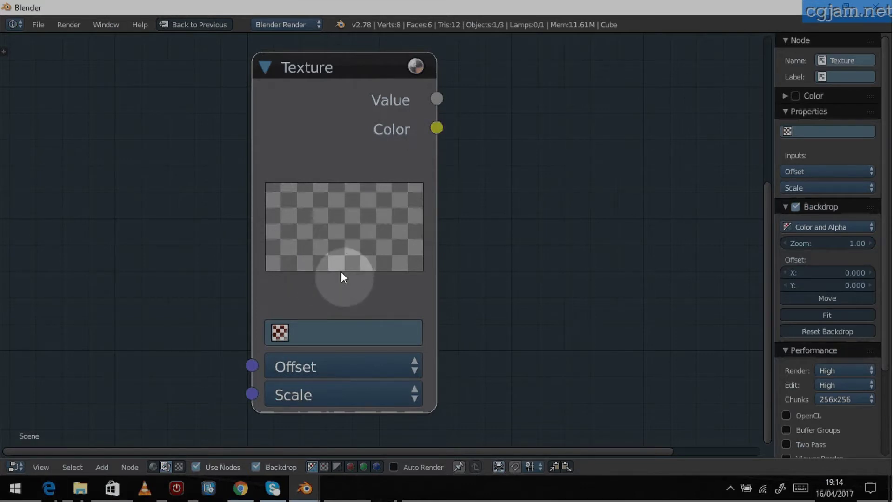
Examine the Texture node's list of available textures and its Offset and Scale vector inputs.
click(281, 333)
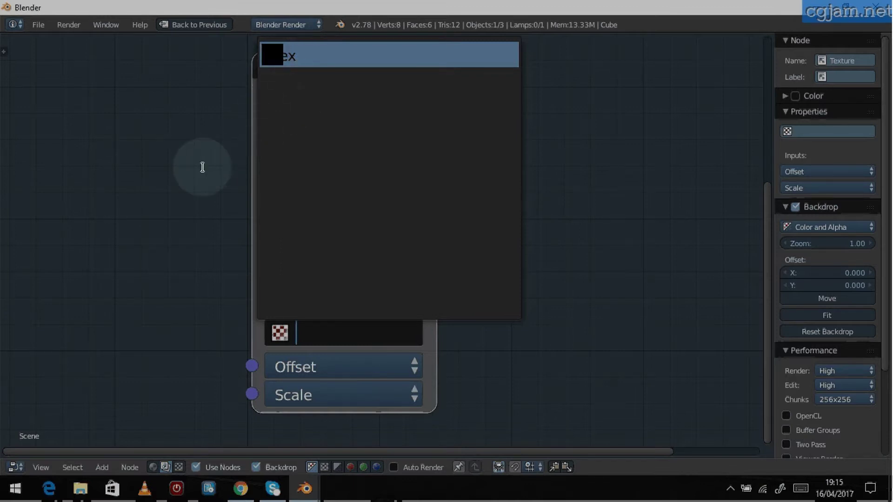
click(203, 168)
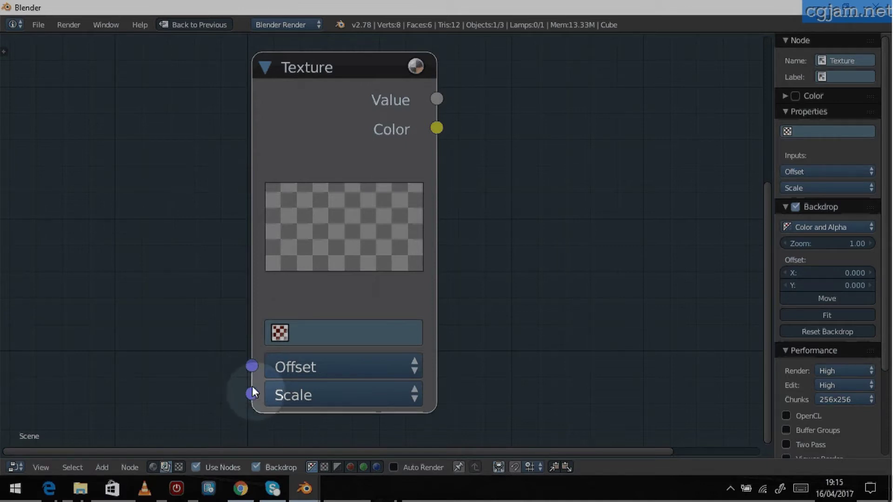
click(299, 370)
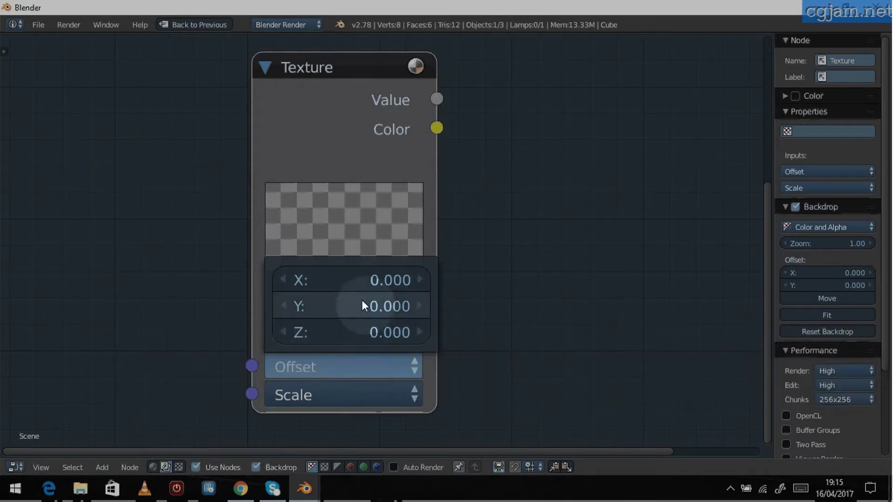
click(345, 396)
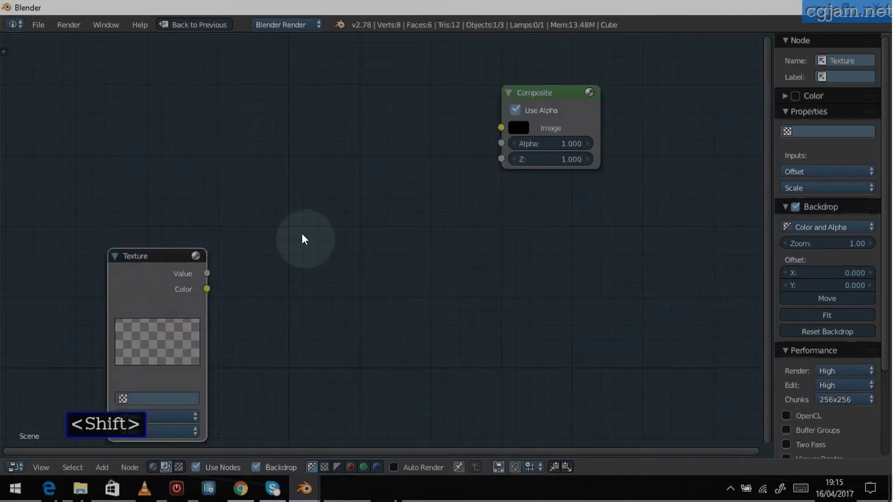
Add an Image input node and place it above the Texture node.
key(shift+a)
mouse_move(303, 233)
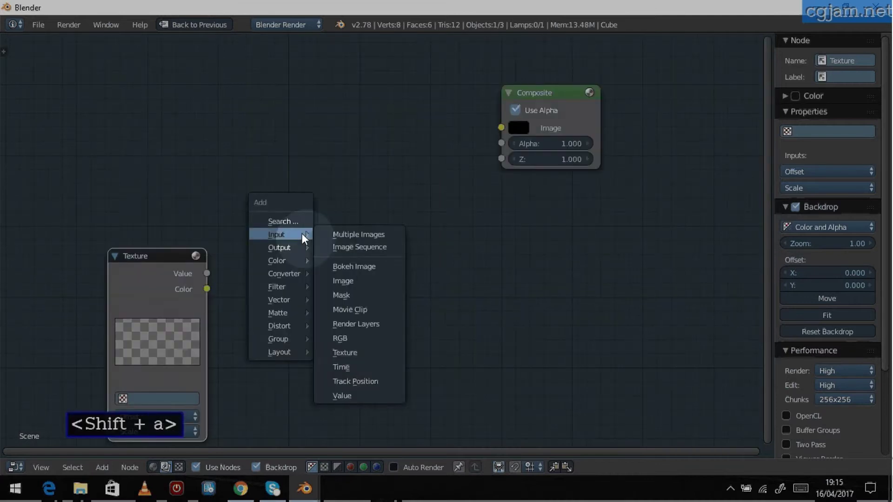
click(355, 281)
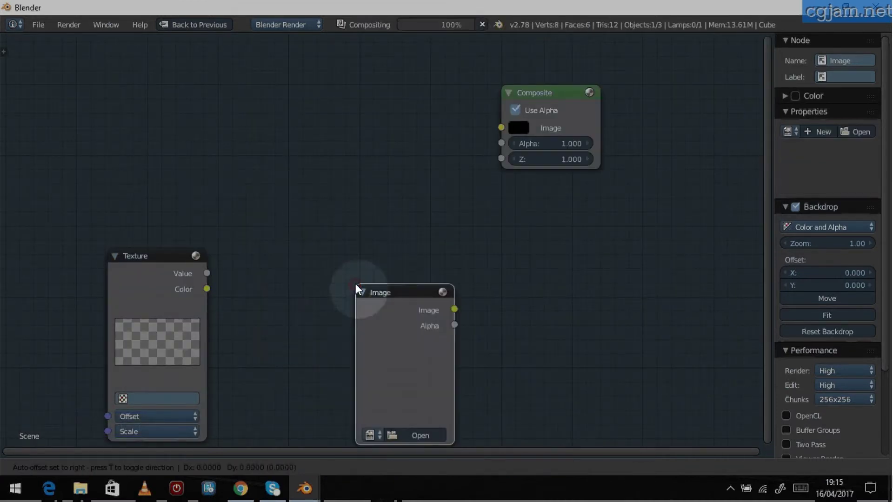
click(116, 62)
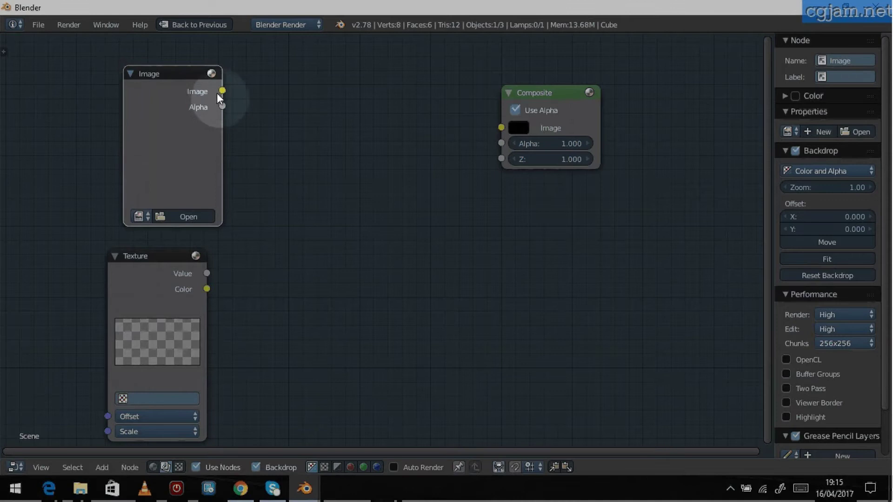
Connect the Image node's Image output to the Composite node and to a new Viewer node placed beyond it.
drag(222, 91, 512, 126)
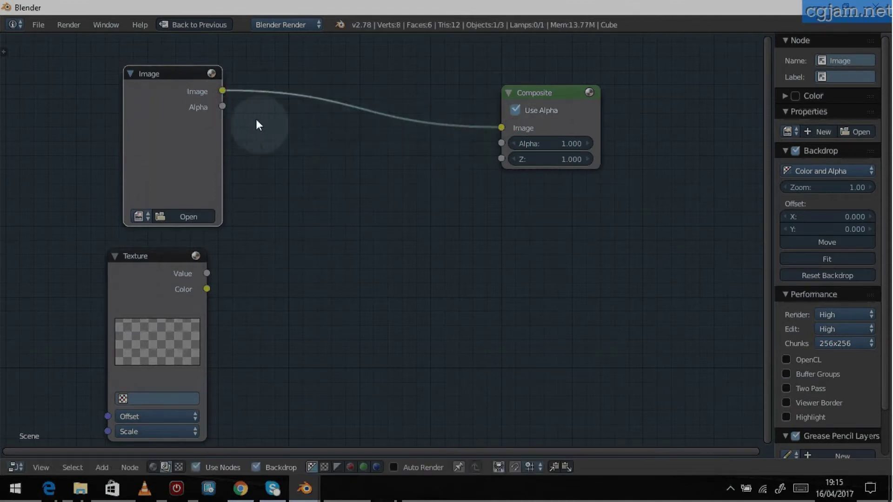
ctrl+shift+click(188, 121)
drag(349, 57, 693, 126)
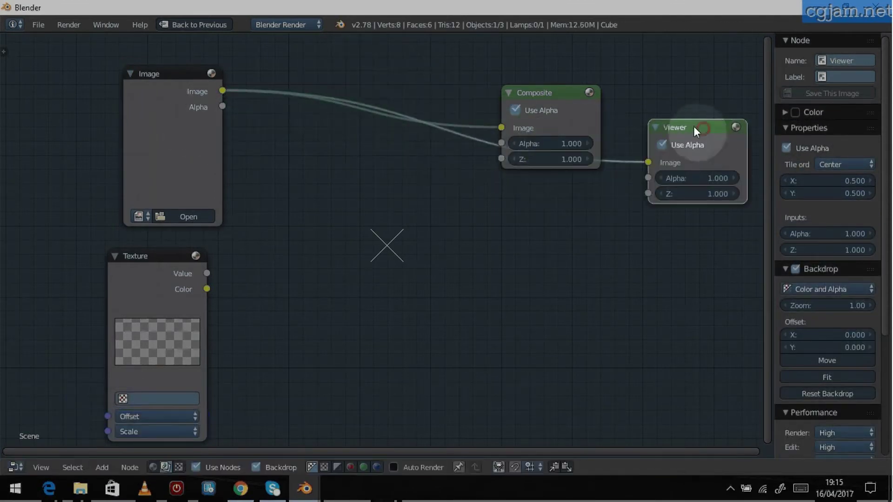
Load the Abraham Lincoln portrait from the Downloads folder into the Image node.
click(178, 216)
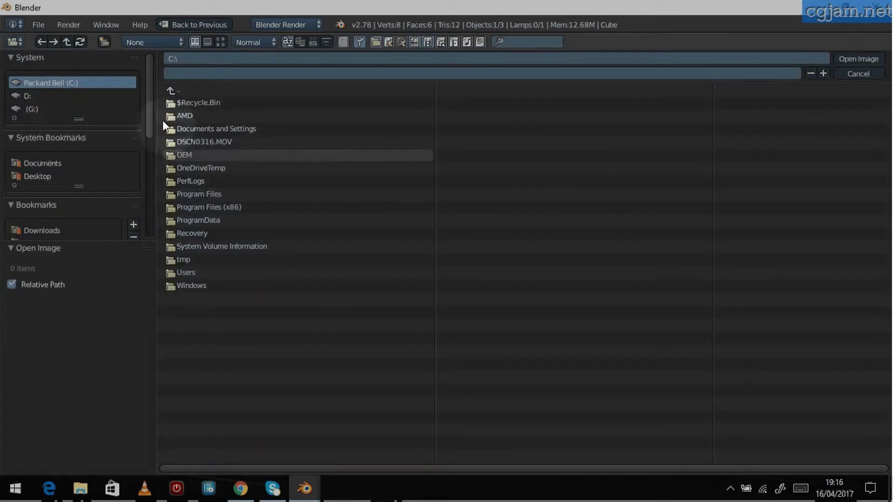
click(52, 227)
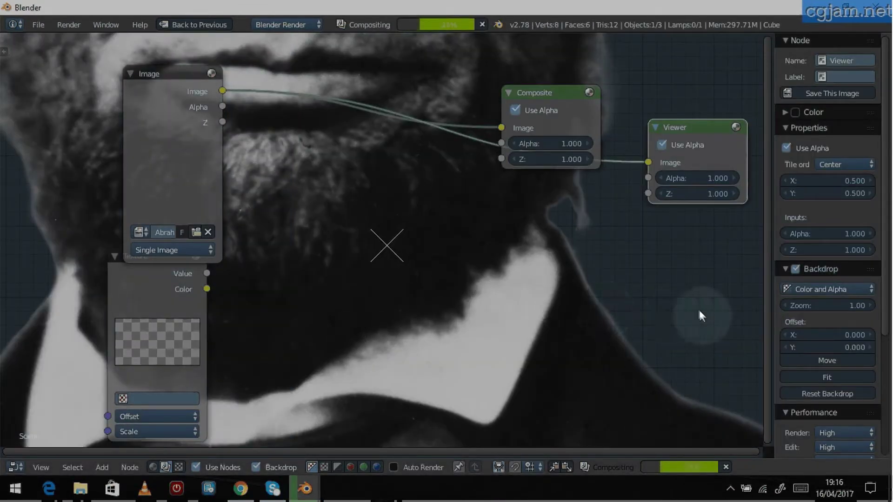
scroll(563, 278, down, 1)
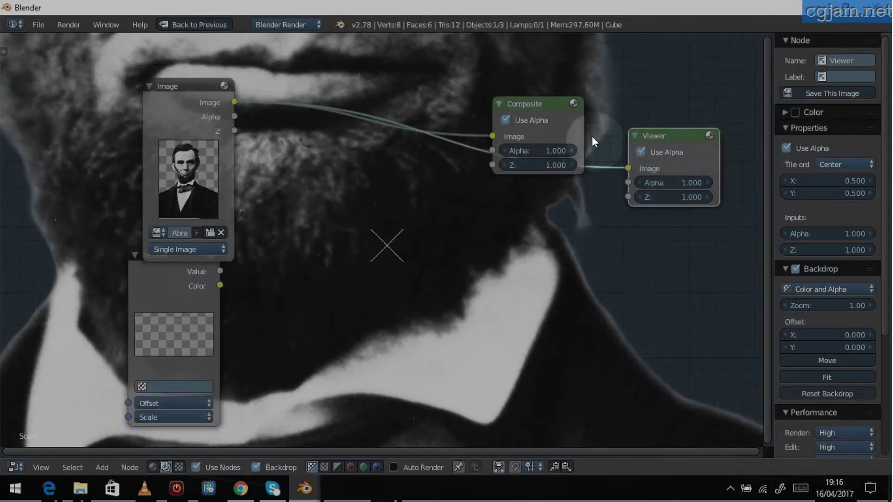
Restore the tiled editor layout and set the render resolution to 2850 px by 3742 px.
key(ctrl+Up)
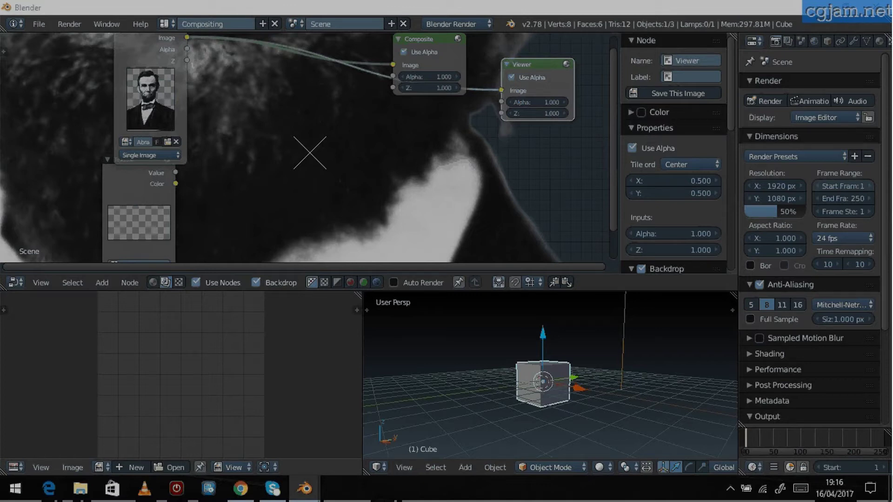
click(774, 186)
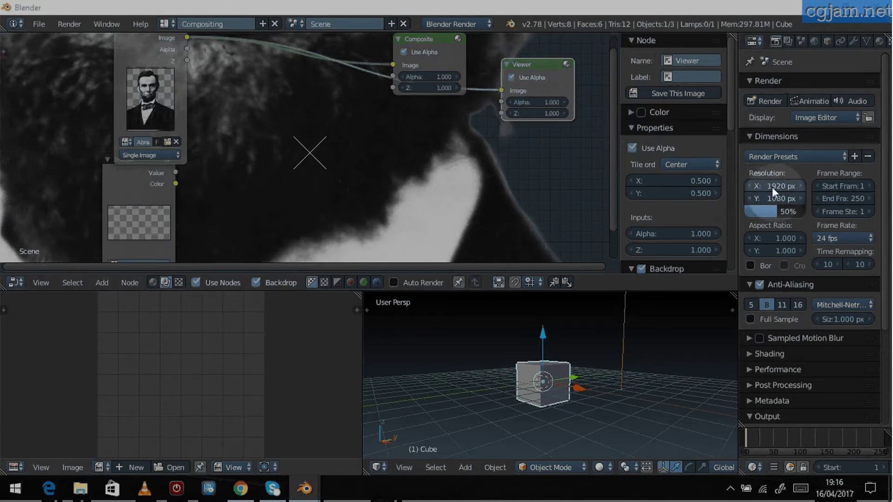
text(2850)
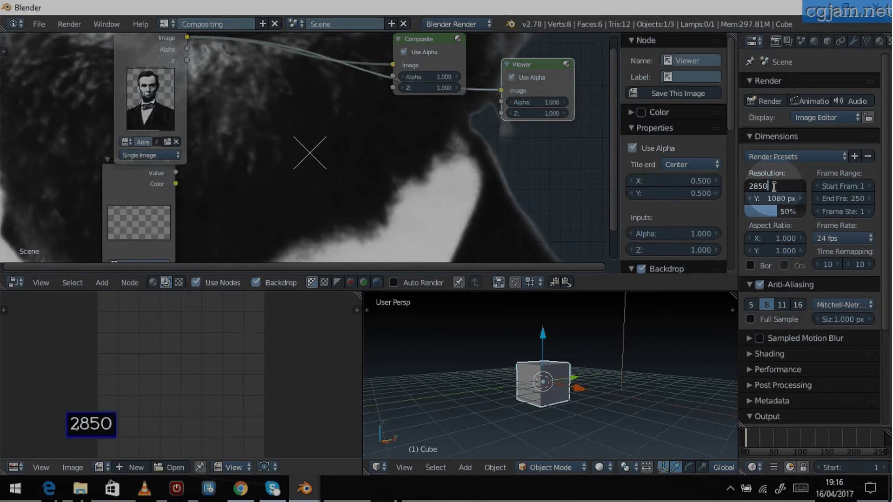
key(Return)
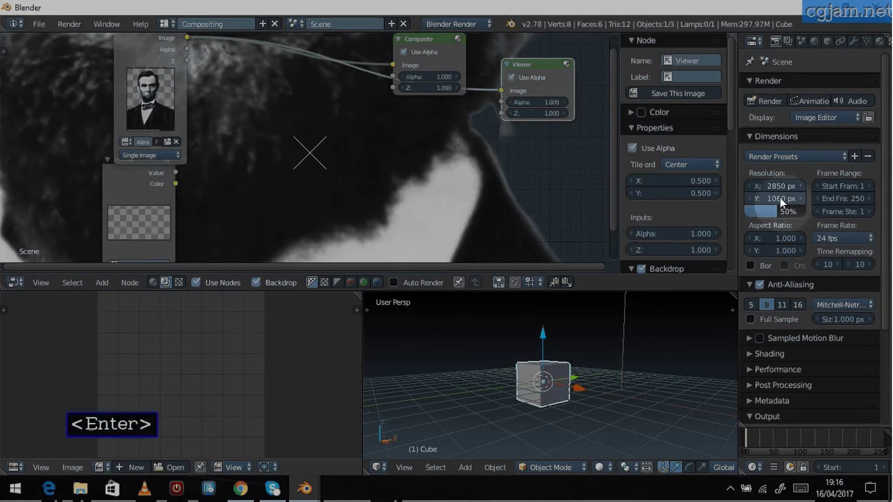
click(780, 198)
text(3742)
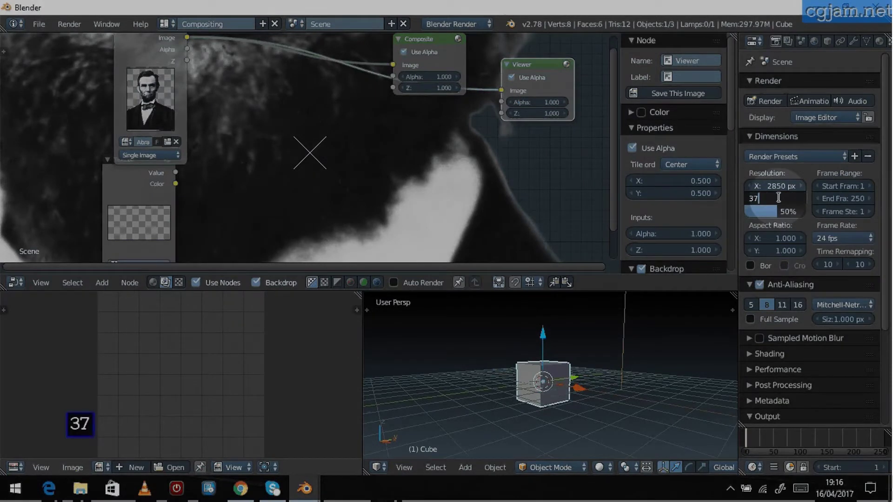
key(Return)
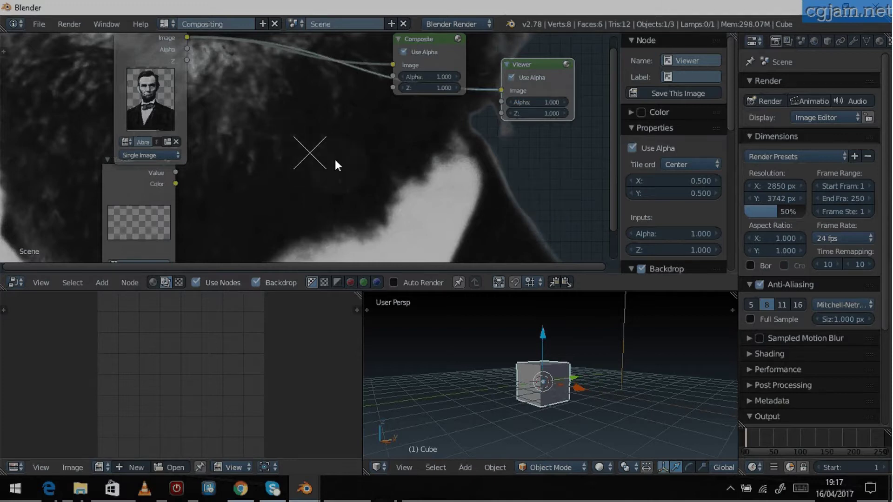
Shrink the compositor backdrop to a zoom of about 0.11 so the portrait fits the node editor.
scroll(334, 160, down, 3)
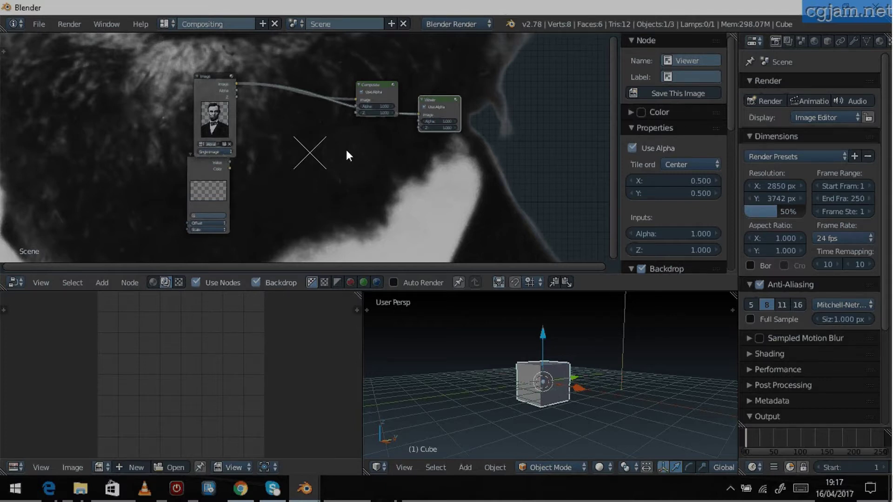
key(v)
key(v)
key(v)
key(v)
key(v)
key(v)
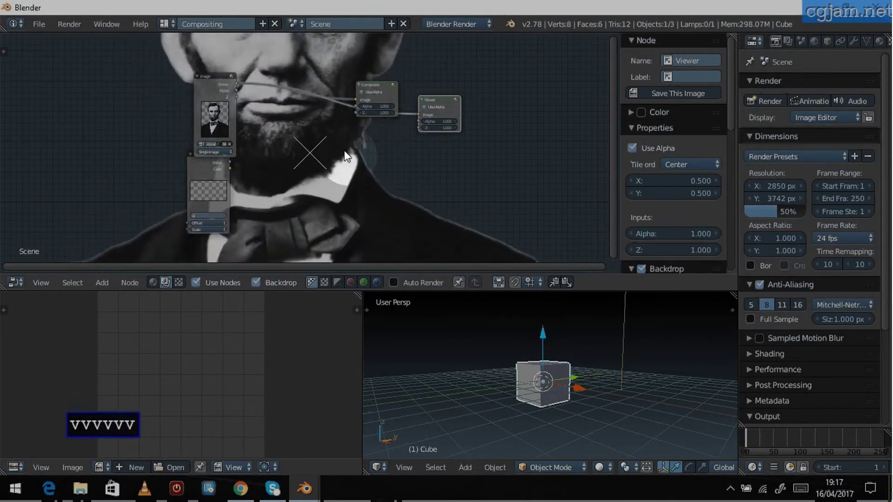
key(v)
key(v)
key(v)
key(v)
key(v)
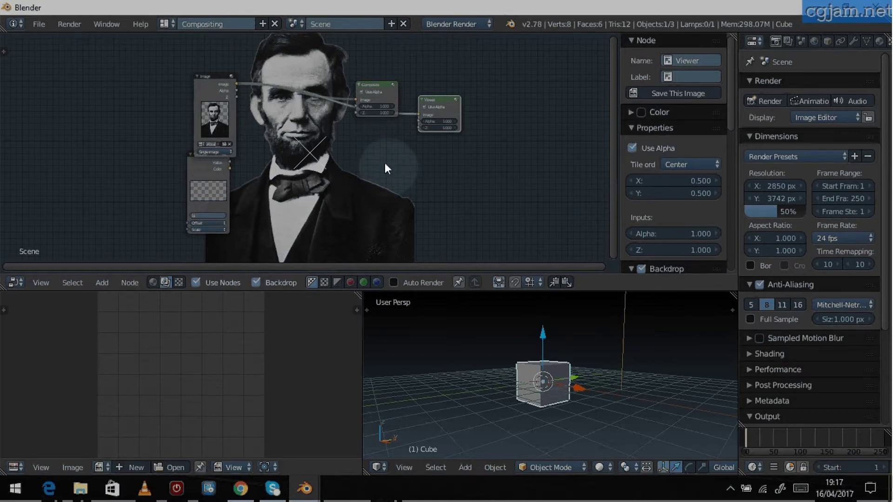
scroll(253, 132, down, 1)
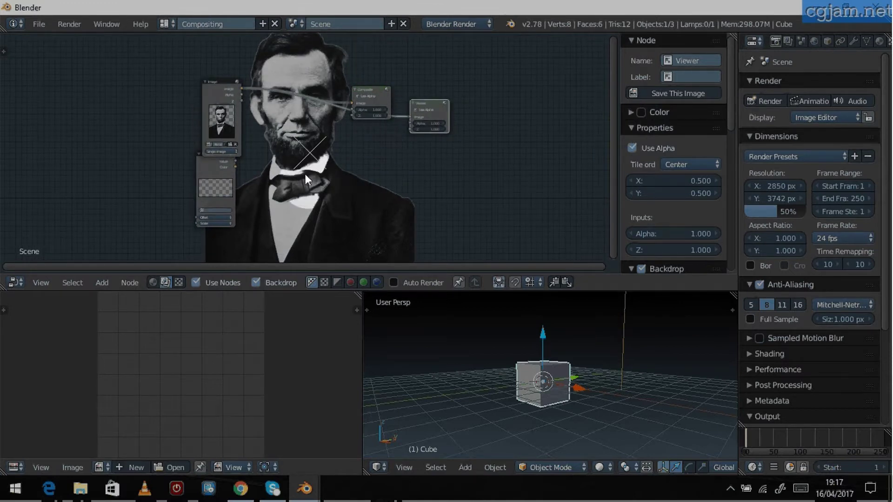
Move the Texture node down so it sits clear below the Image node.
drag(214, 162, 218, 184)
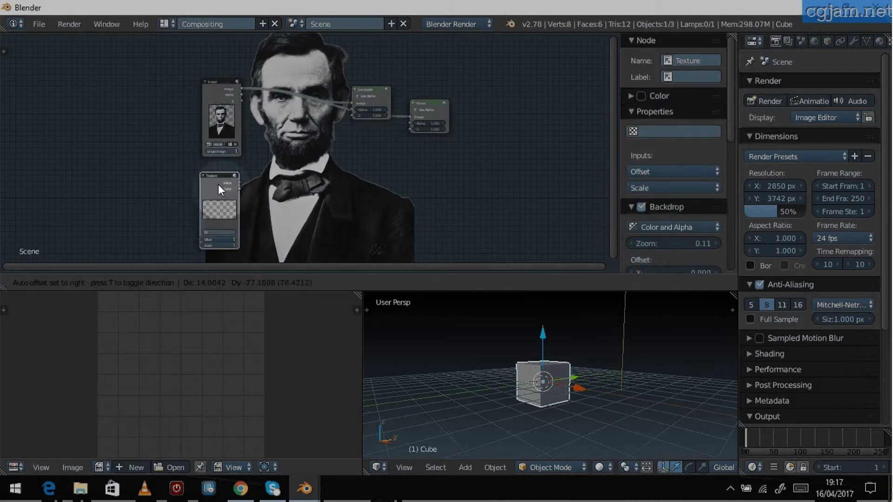
click(219, 184)
scroll(230, 223, up, 2)
middle_drag(278, 231, 298, 176)
scroll(311, 206, up, 5)
middle_drag(312, 209, 311, 158)
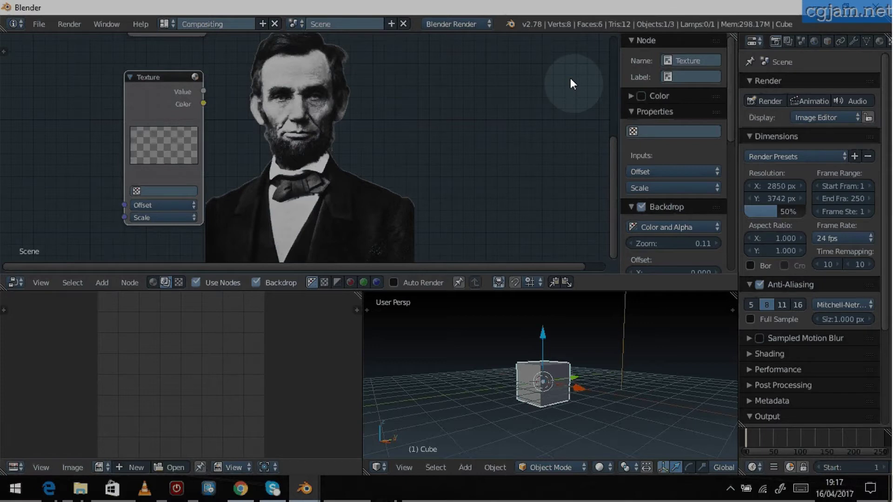
Rename the cube material's existing texture as "background" in the texture properties.
scroll(764, 42, down, 4)
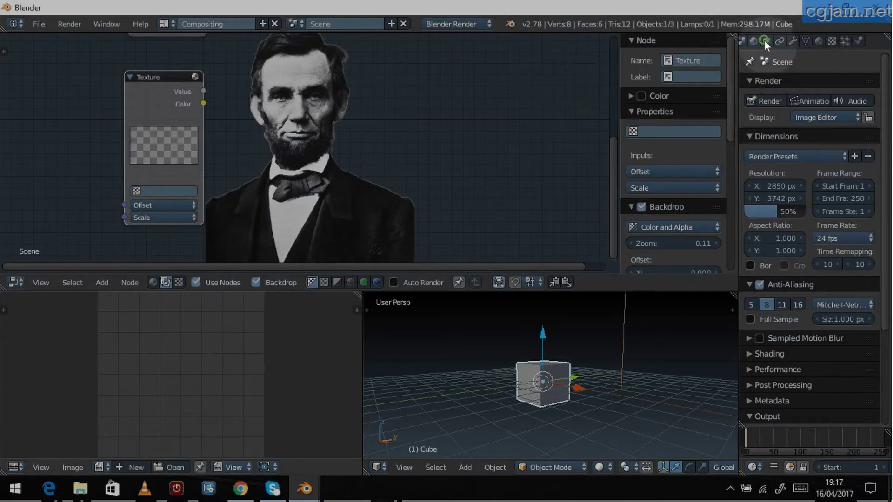
click(832, 41)
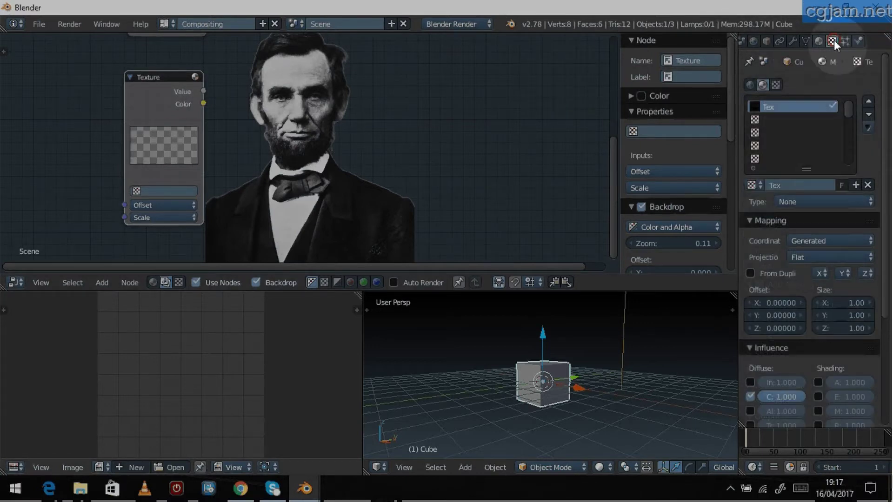
click(774, 184)
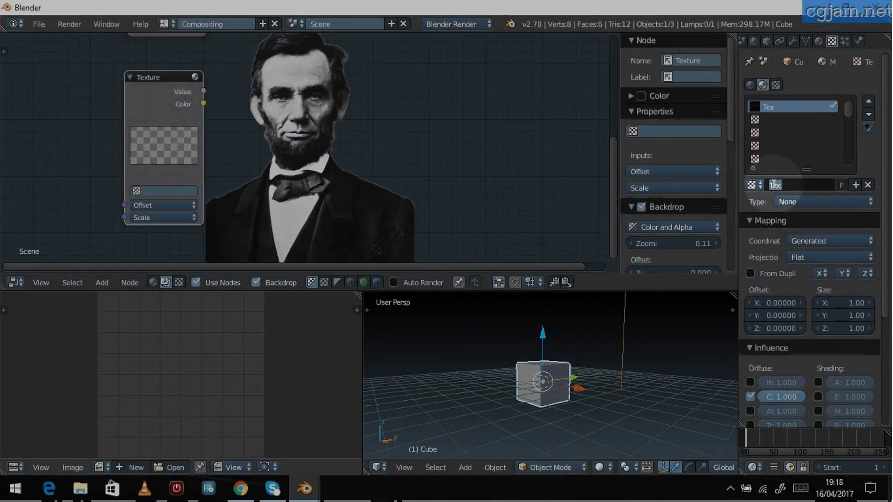
text(back)
text(ground)
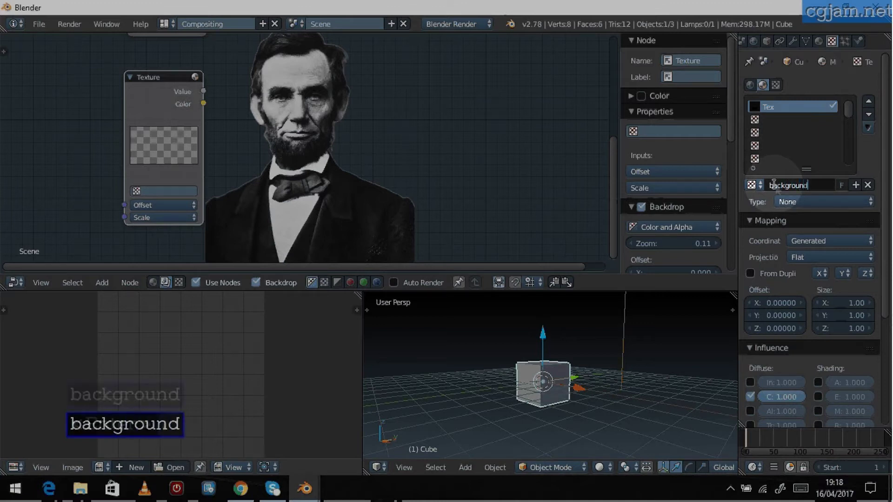
key(Return)
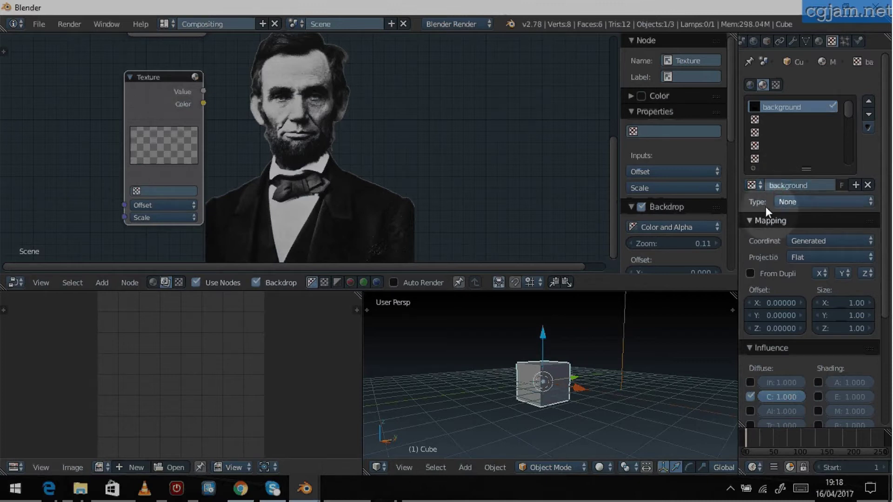
Set the background texture's type to Wood.
click(794, 201)
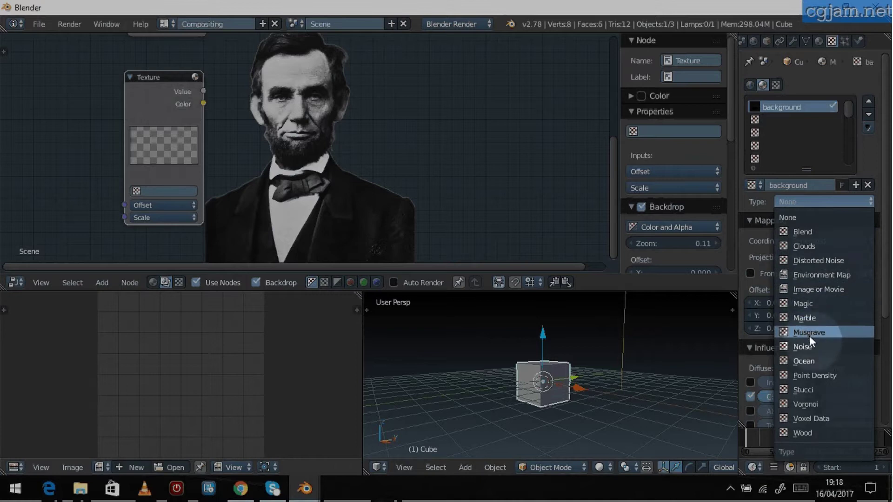
click(806, 431)
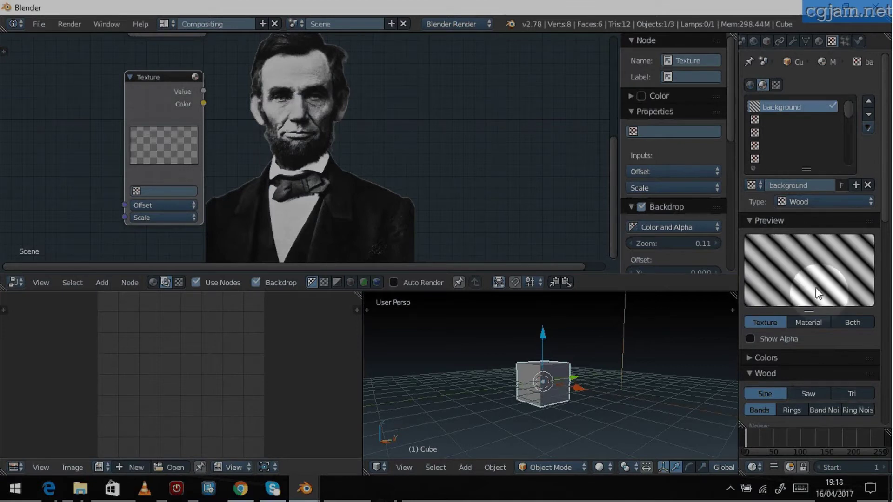
scroll(783, 307, down, 3)
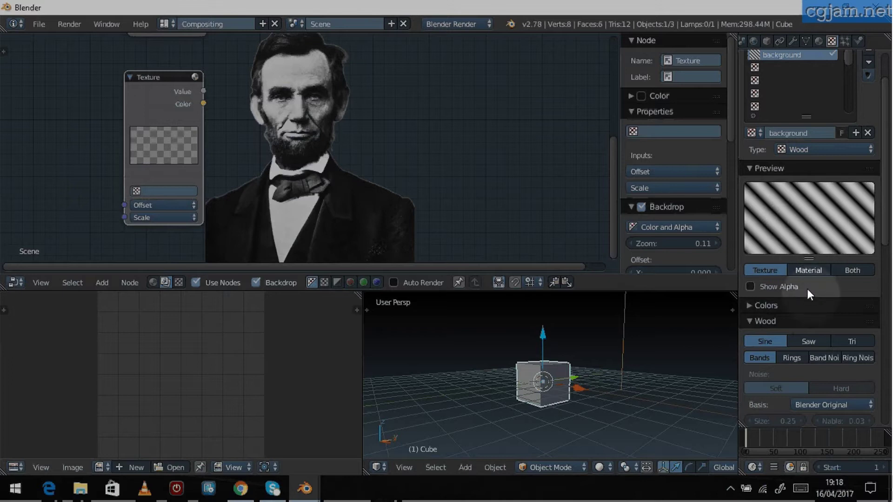
scroll(807, 289, down, 3)
Colour the wood texture with a brown ramp and set its pattern to Tri and Band Noise, size 2.00, turbulence 1.50.
click(749, 252)
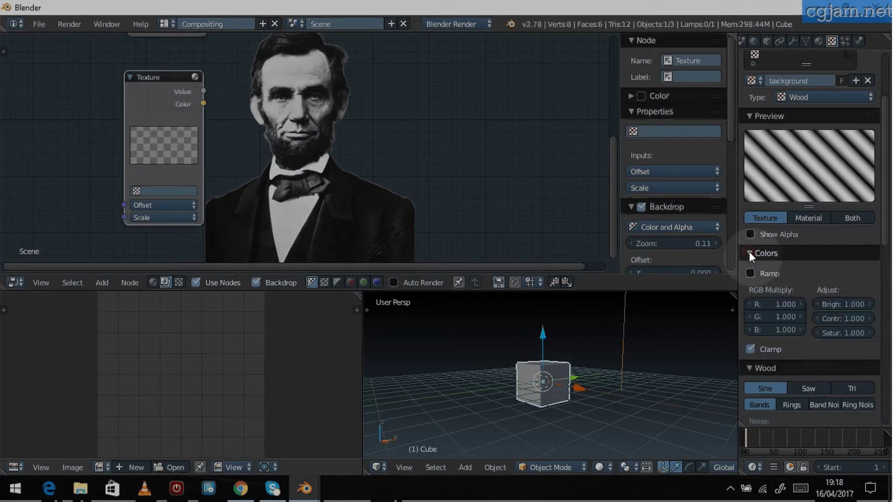
click(751, 273)
click(826, 333)
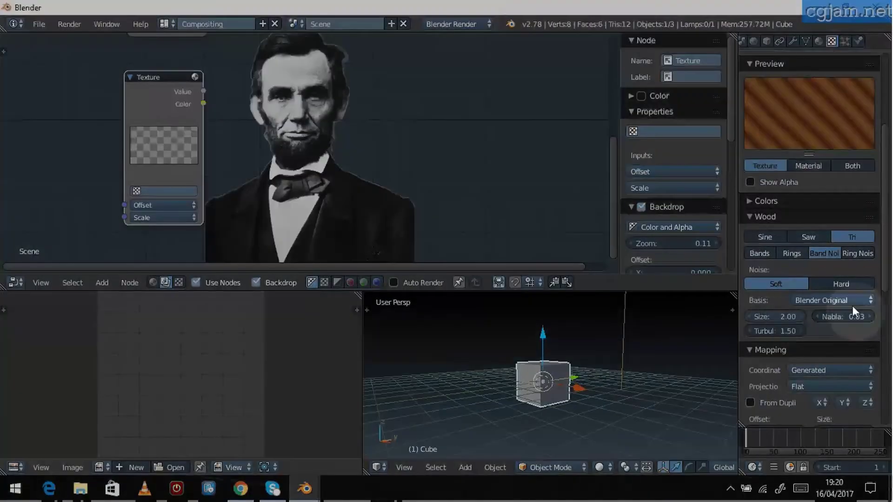
scroll(852, 306, down, 15)
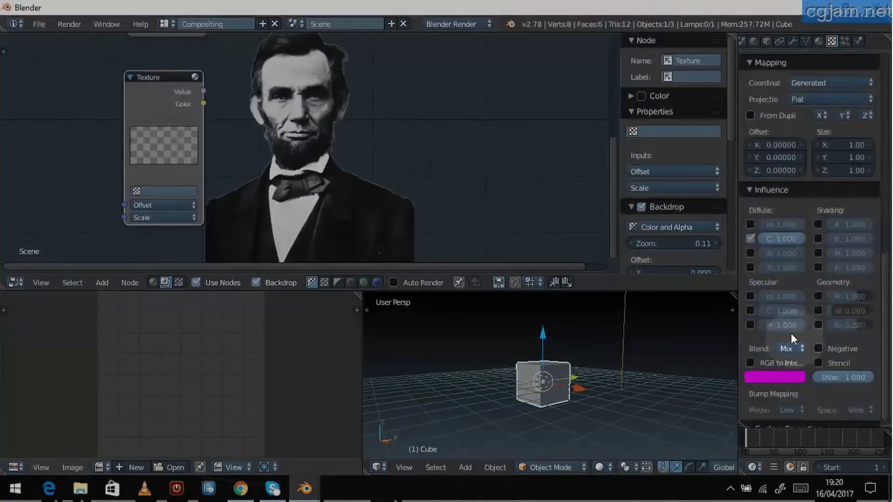
scroll(791, 333, up, 8)
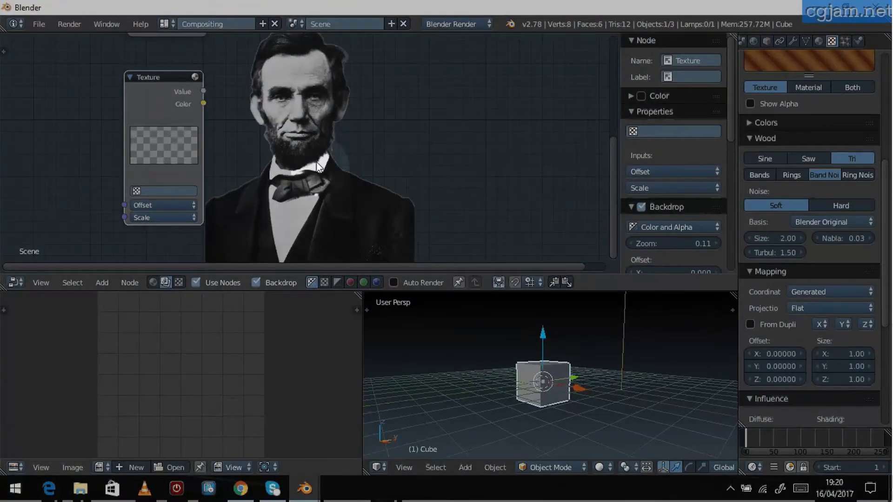
Maximize the node editor and assign the background texture to the Texture node.
key(ctrl+Up)
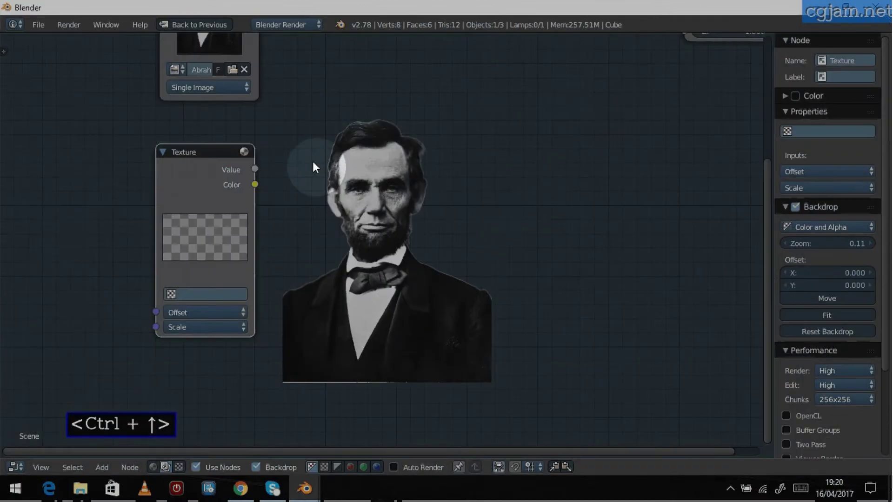
click(173, 294)
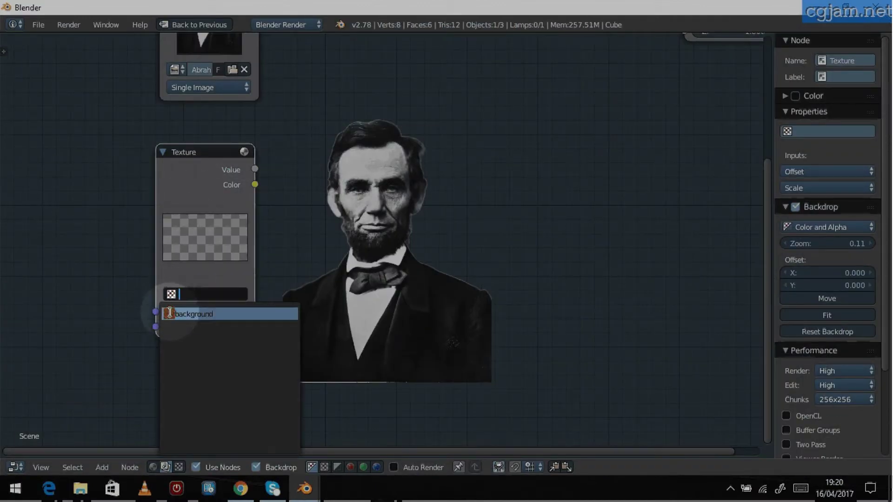
click(172, 311)
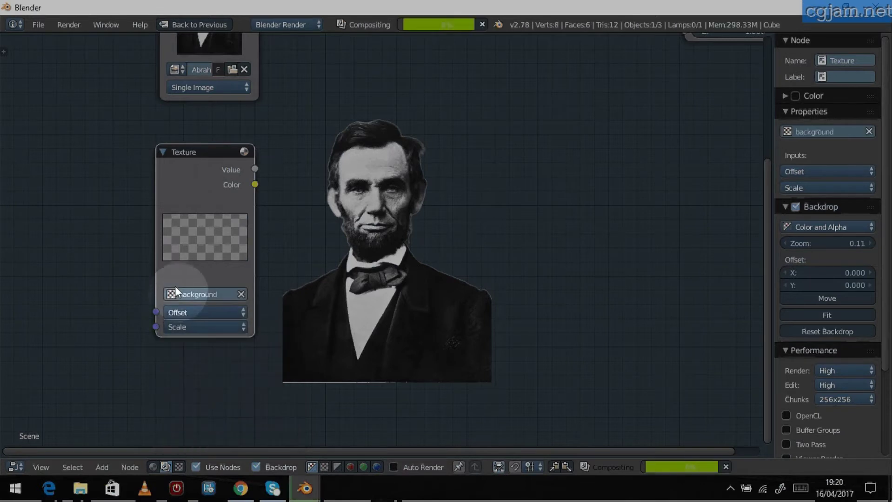
Add a Mix node feeding the Viewer, with the Texture node's color in its first image input and the portrait in the second.
middle_drag(366, 229, 314, 314)
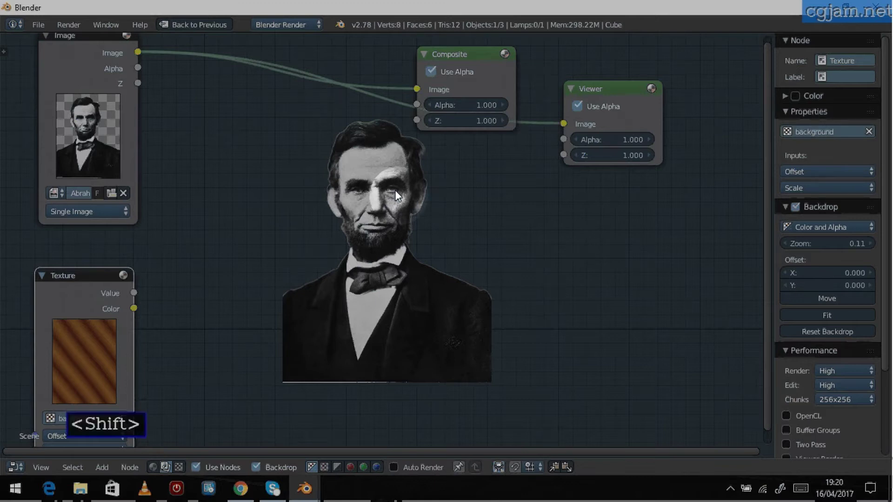
key(shift+a)
mouse_move(387, 220)
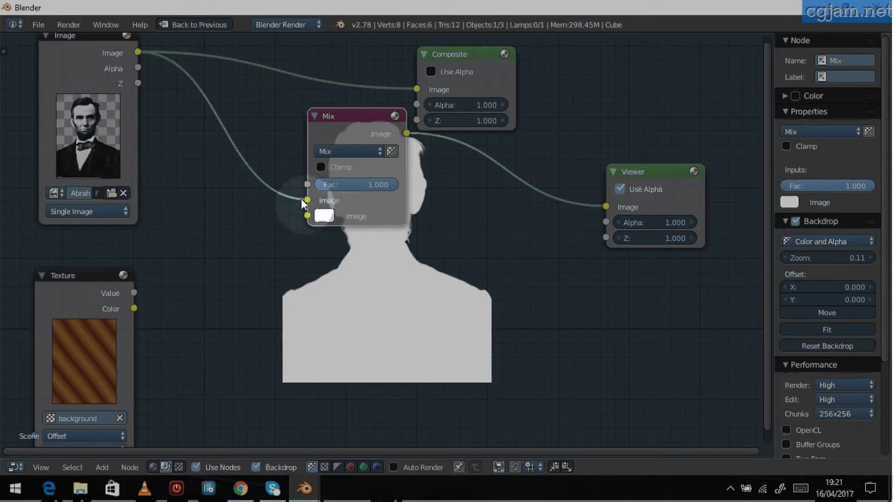
drag(306, 198, 318, 226)
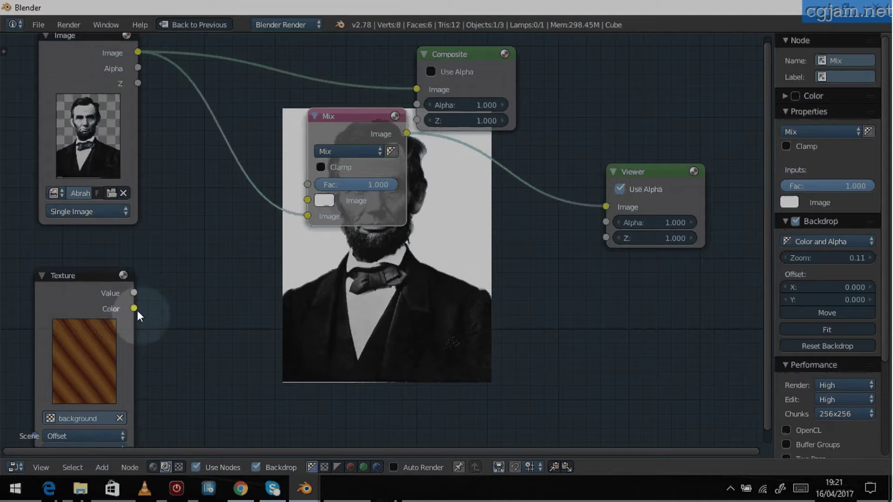
drag(134, 308, 316, 196)
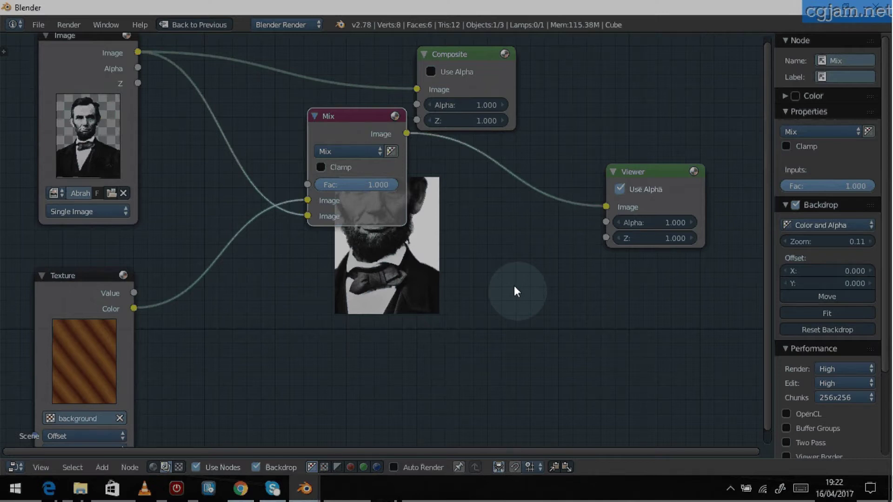
Insert a Scale node set to Render Size between Texture and Mix, and duplicate it onto the portrait's link to Mix.
key(shift+a)
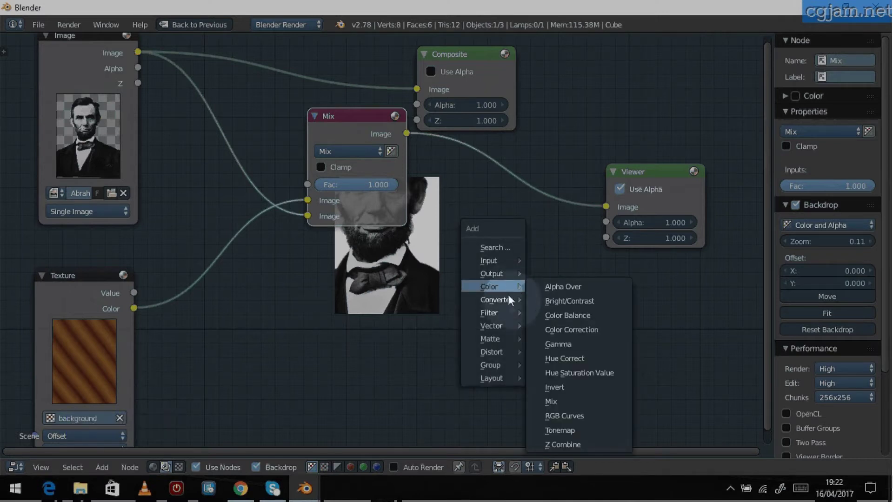
mouse_move(509, 352)
click(566, 305)
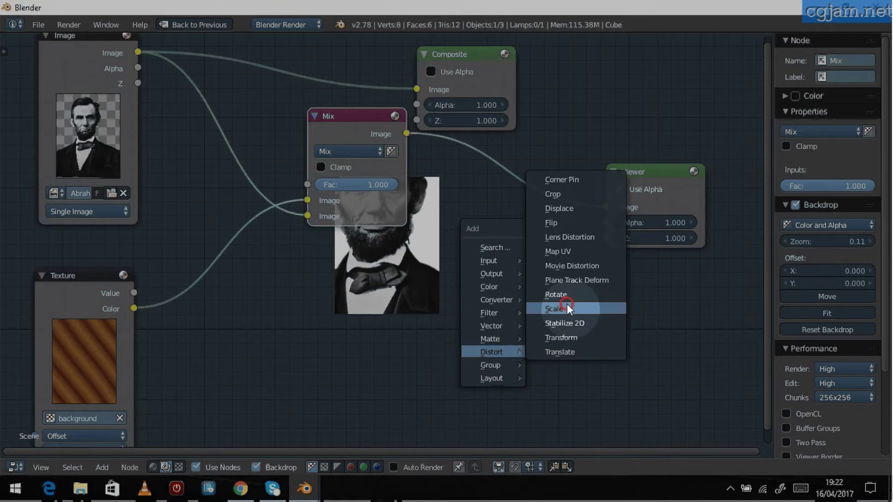
click(190, 245)
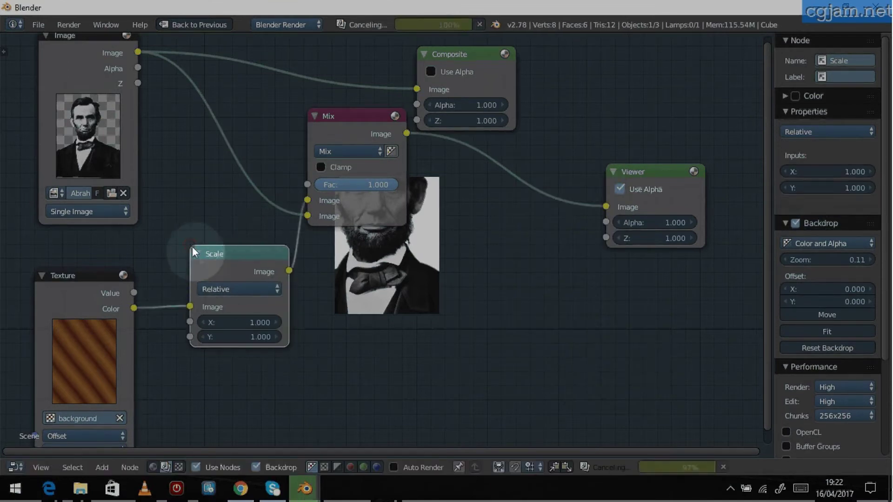
click(238, 289)
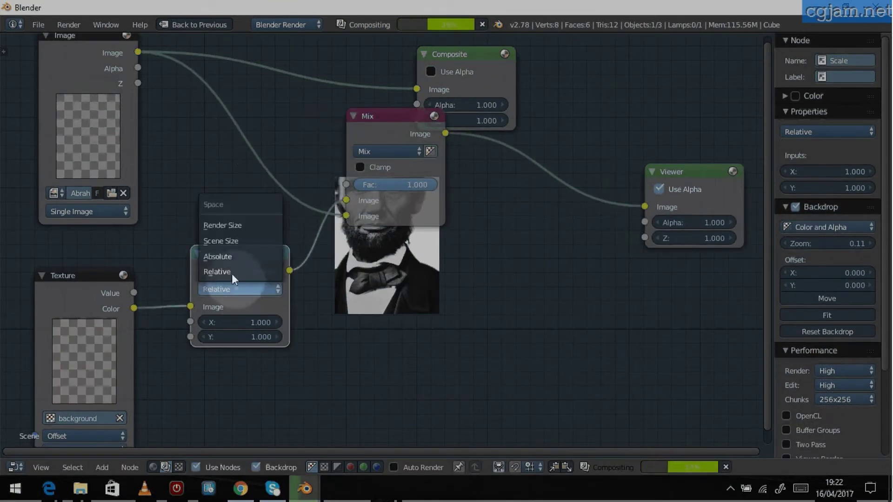
click(227, 228)
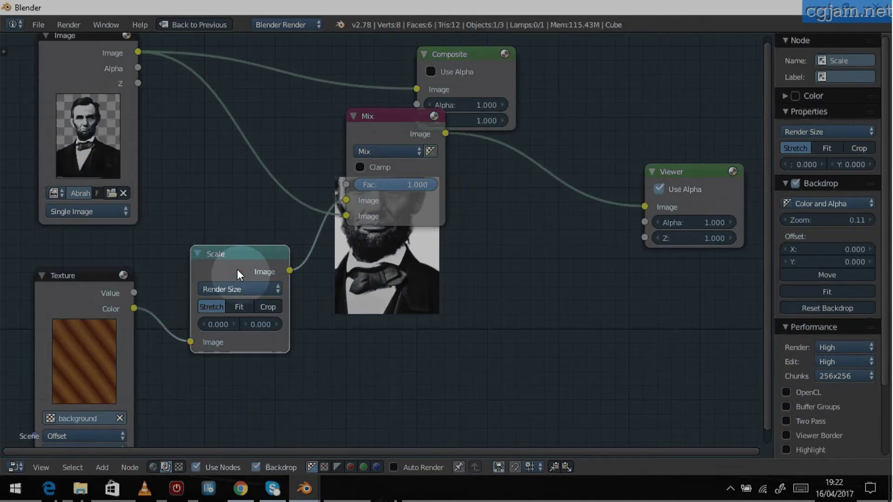
key(shift+d)
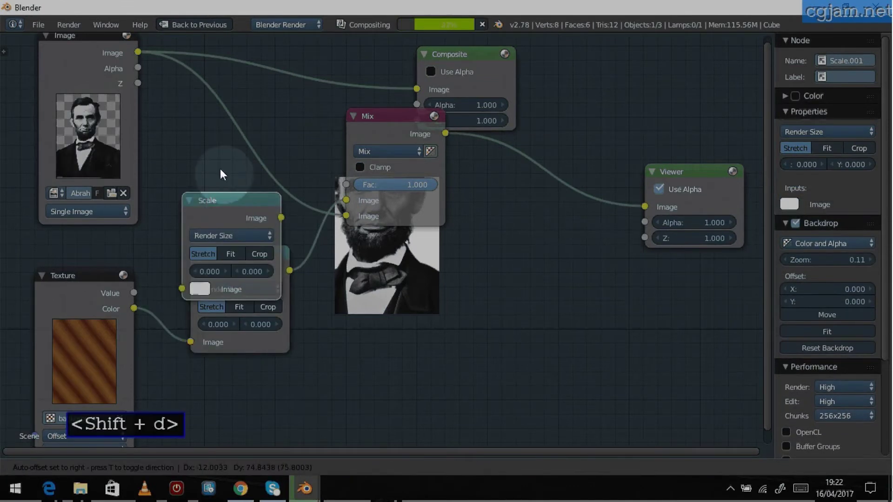
click(219, 158)
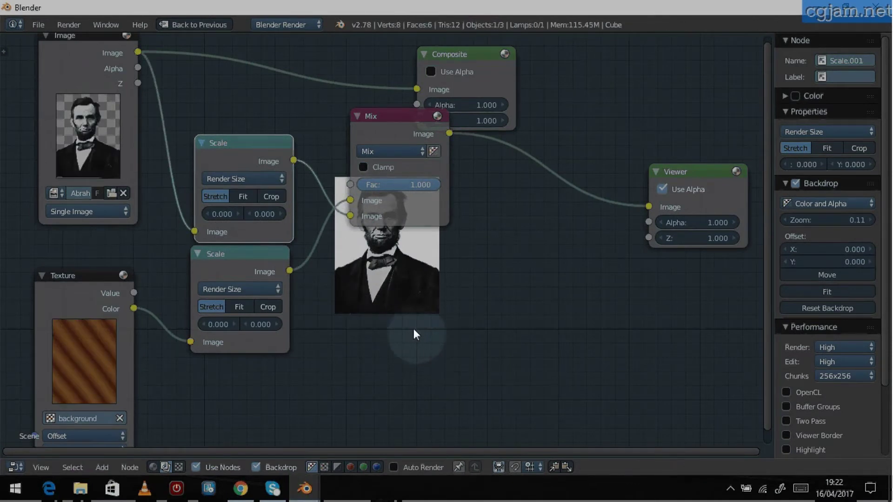
Move the texture's Scale node clear of the portrait's one and make the Mix node use the second input's alpha.
scroll(412, 320, up, 1)
scroll(412, 319, up, 2)
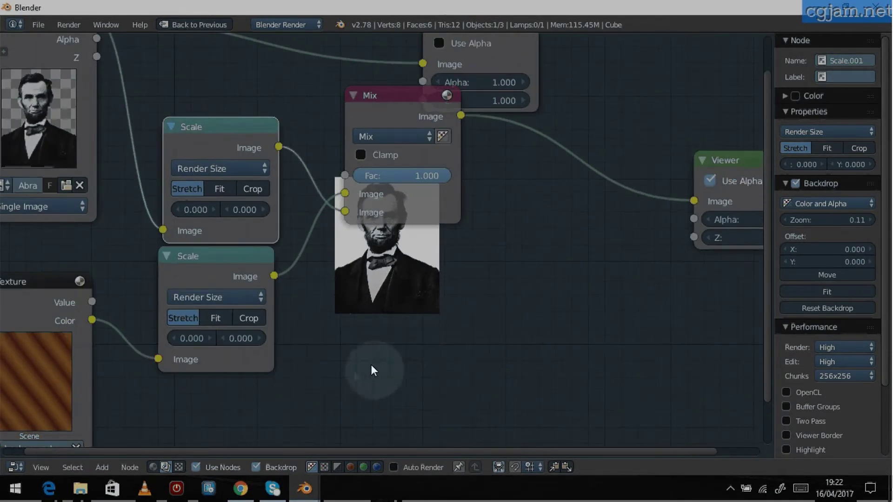
middle_drag(355, 371, 367, 348)
click(225, 245)
drag(225, 246, 192, 276)
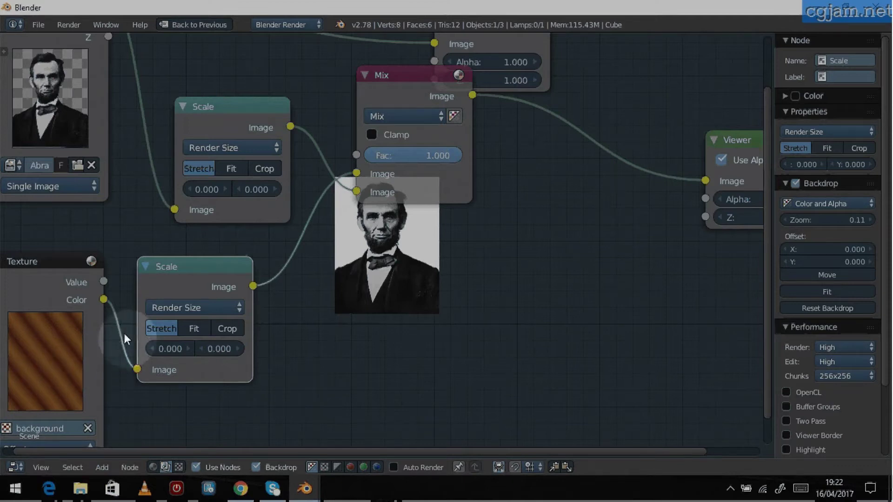
click(454, 120)
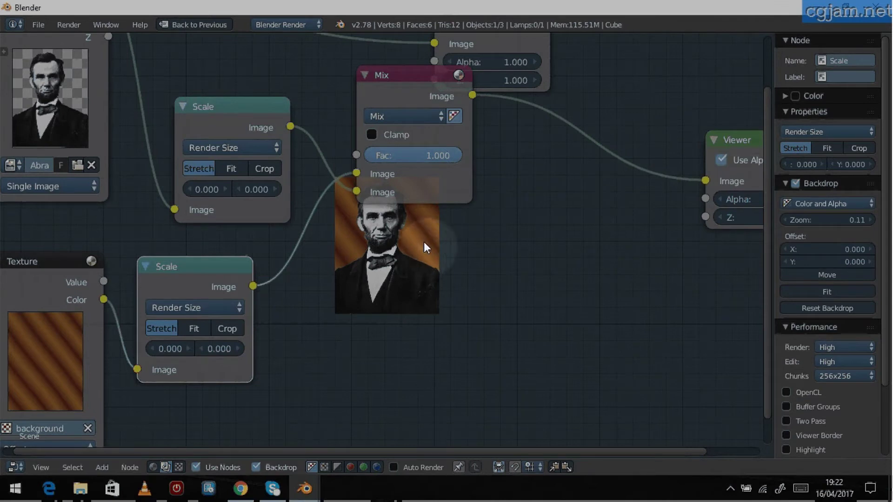
Set the Texture node's scale to X 10.000 and Y 6.100, and adjust its Z value.
middle_drag(489, 289, 545, 162)
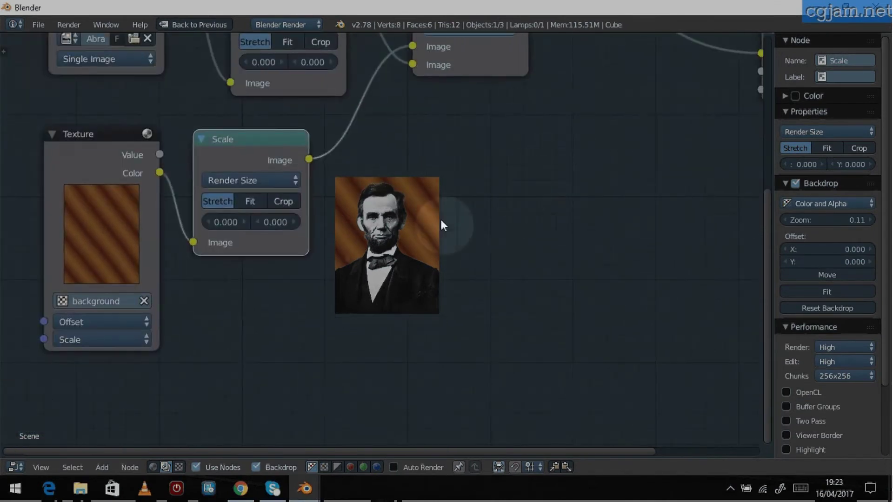
click(133, 340)
drag(104, 359, 209, 359)
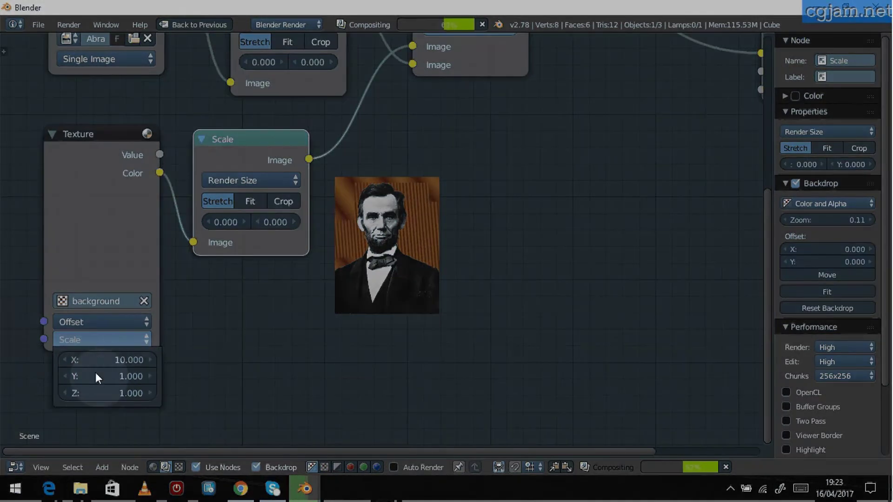
drag(97, 376, 154, 376)
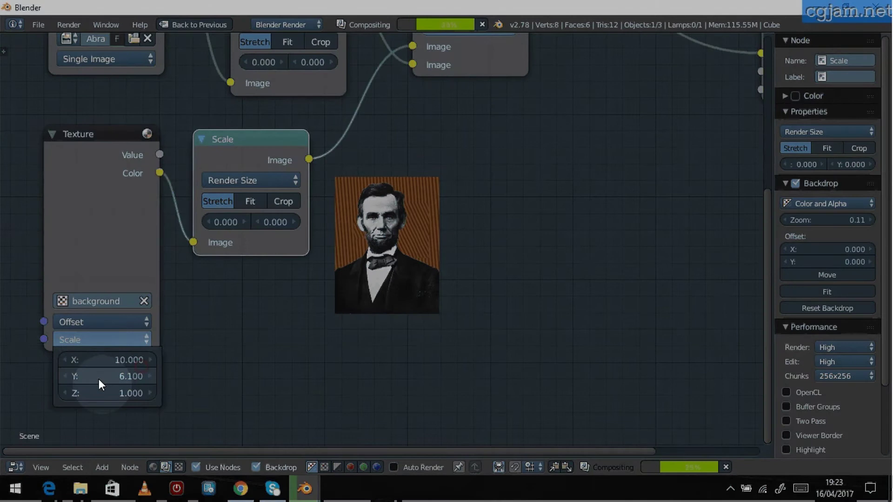
drag(104, 393, 125, 391)
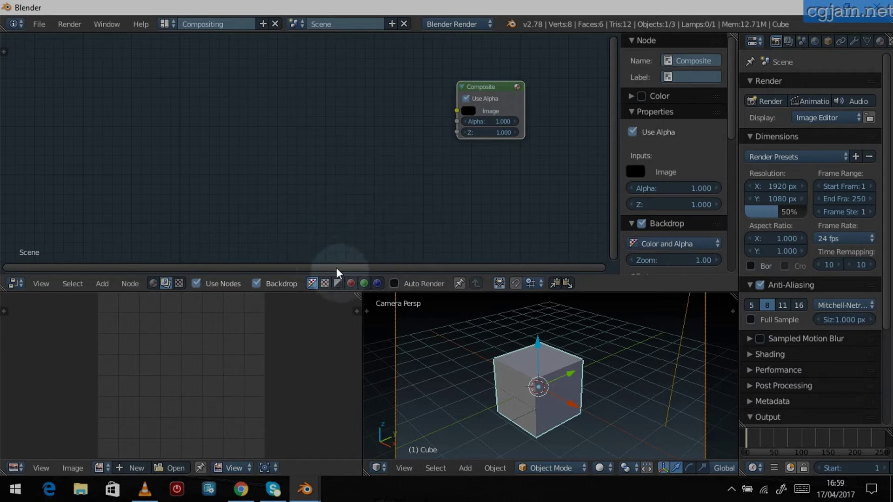
In the new scene, add a Movie Clip node linked to the Composite and Viewer nodes, placed well before them.
key(shift+a)
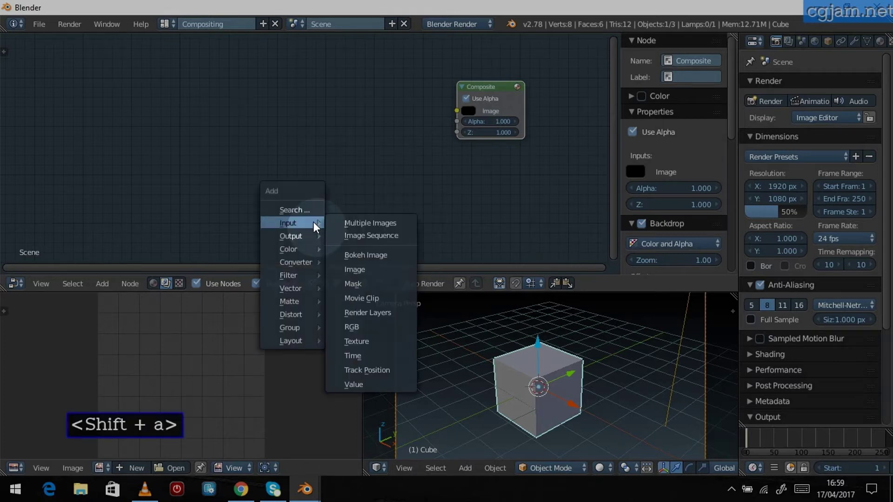
mouse_move(296, 225)
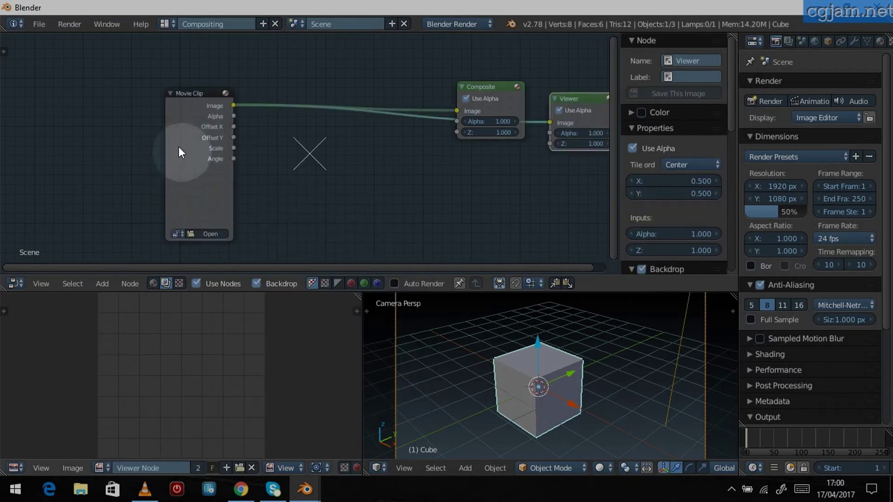
drag(186, 142, 112, 103)
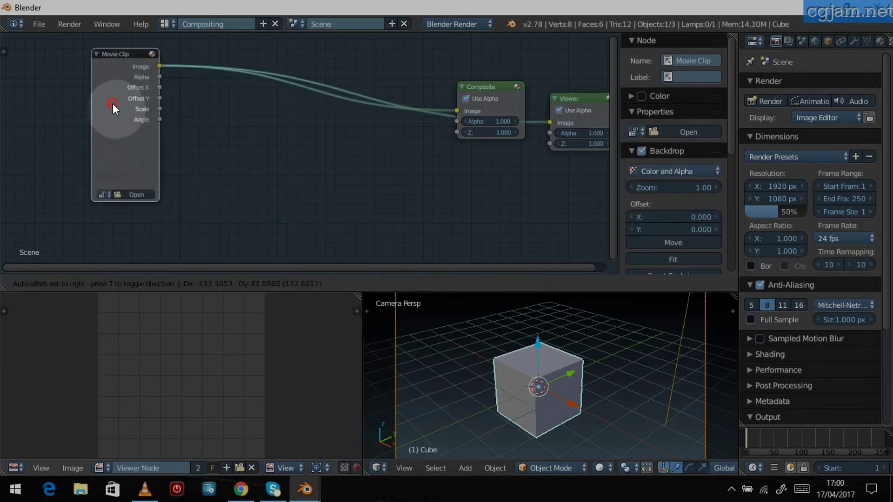
Load the video pan_}film.MOV from the Desktop folder into the Movie Clip node.
click(127, 197)
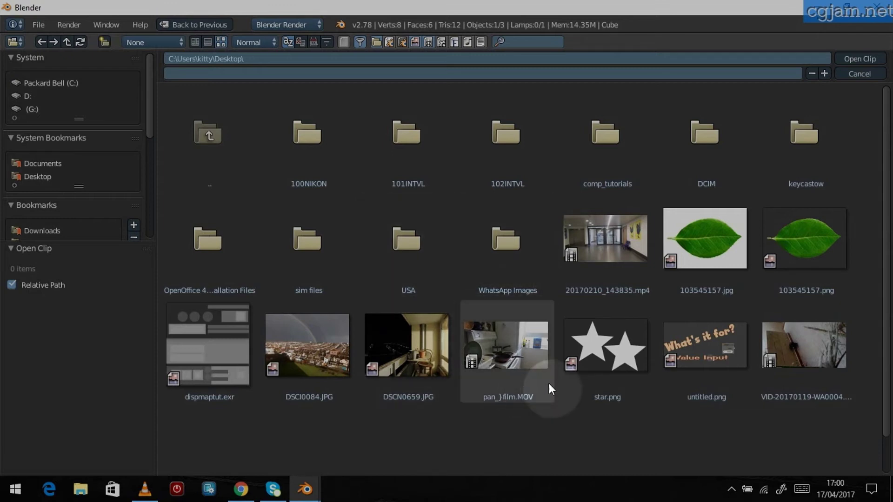
click(501, 359)
click(846, 57)
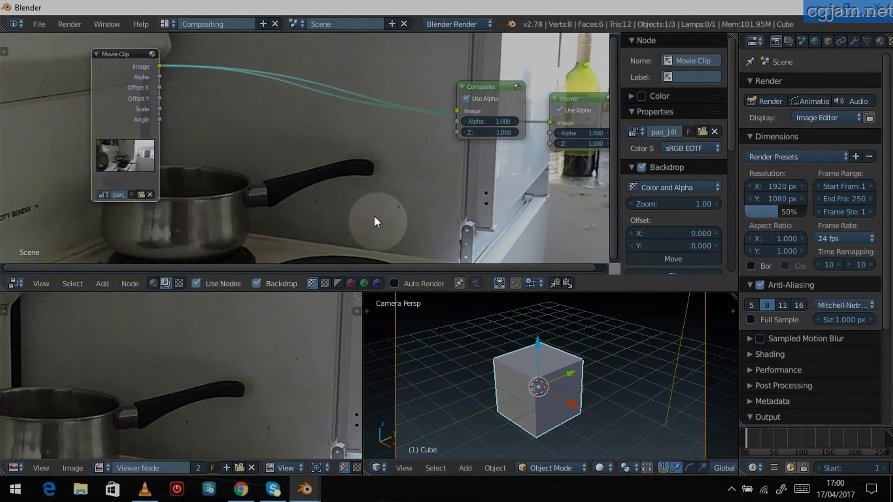
Shrink the compositor backdrop to a zoom of 0.28 and move the Movie Clip node clear of the footage.
key(v)
key(v)
key(v)
key(v)
key(v)
key(v)
key(v)
key(v)
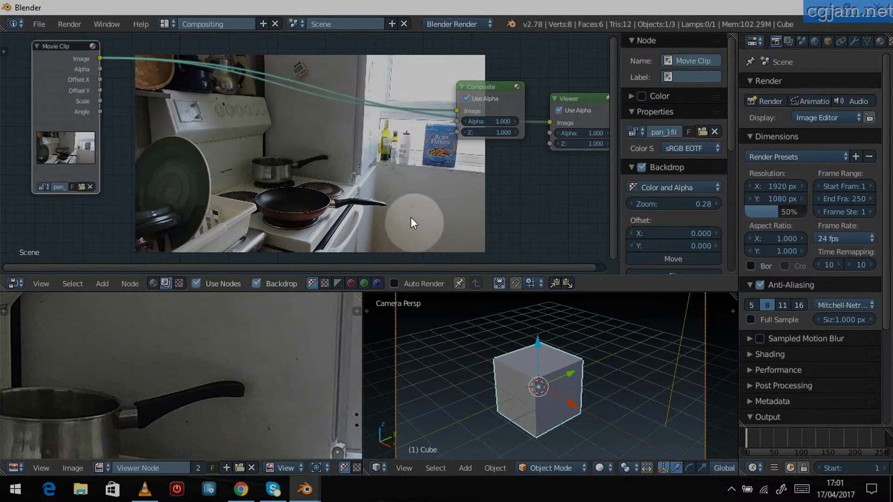
Rename the material's texture as Smoke and set its type to Clouds.
scroll(851, 41, down, 3)
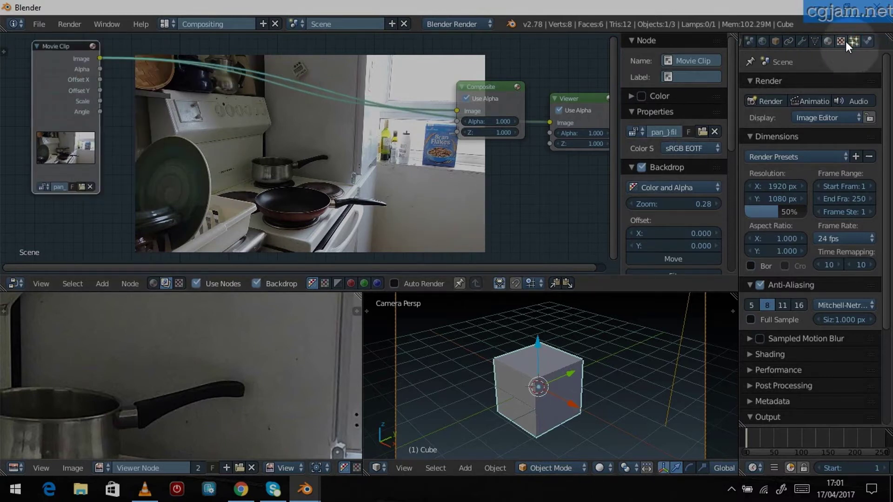
click(841, 41)
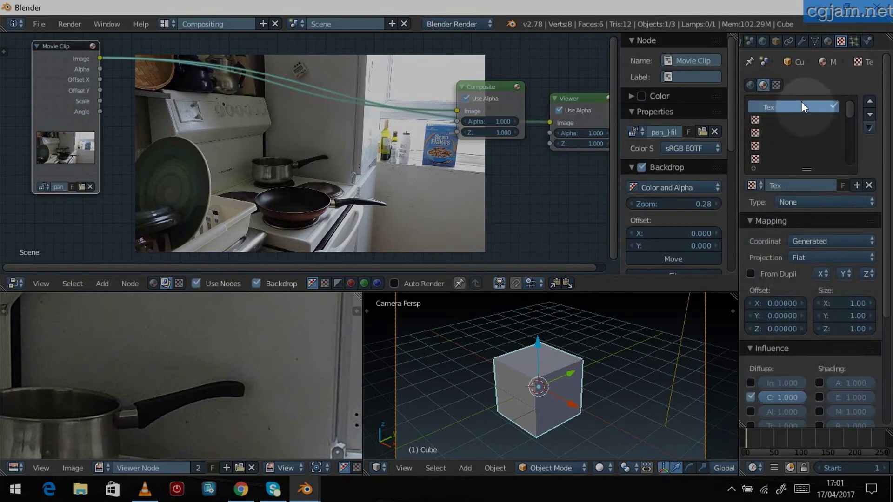
click(780, 185)
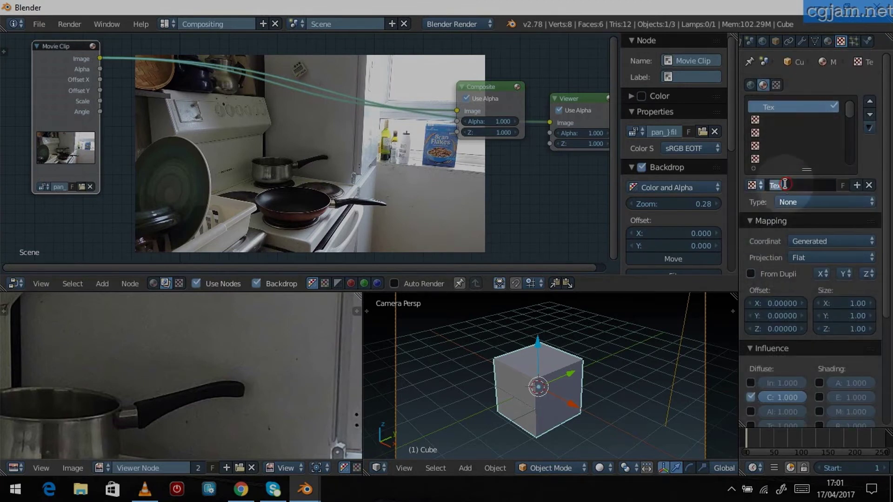
text(Smoke)
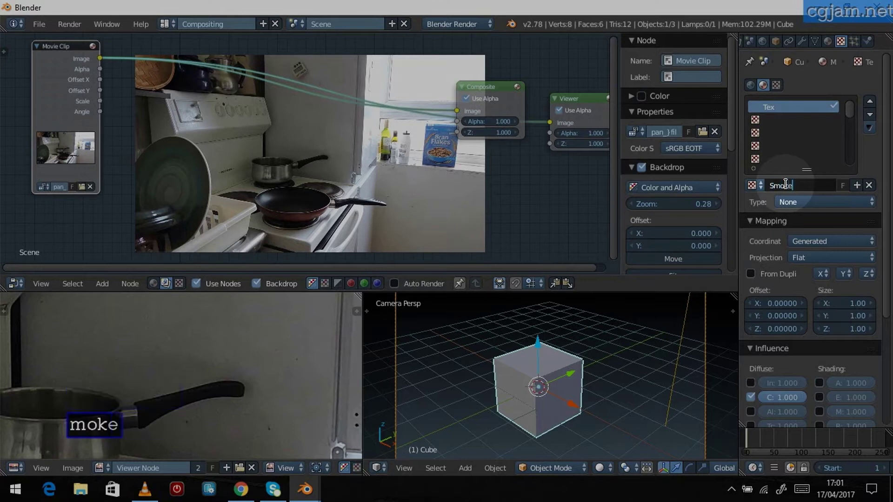
key(Return)
click(800, 201)
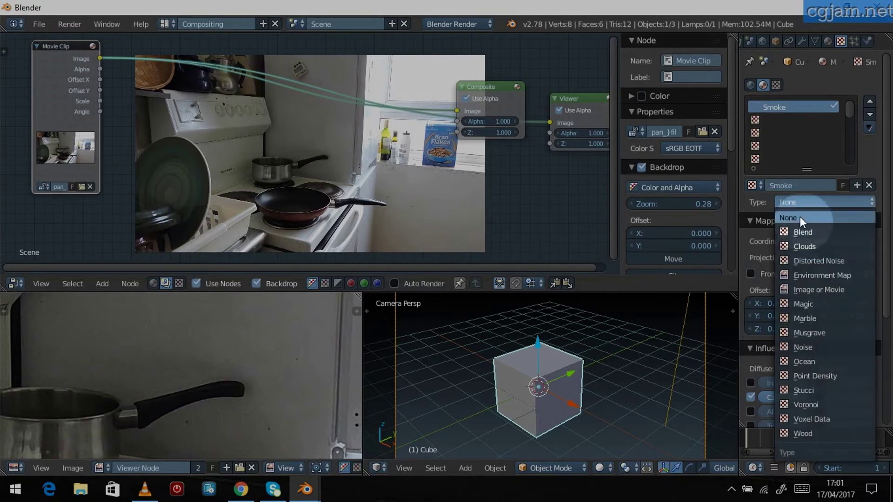
click(806, 247)
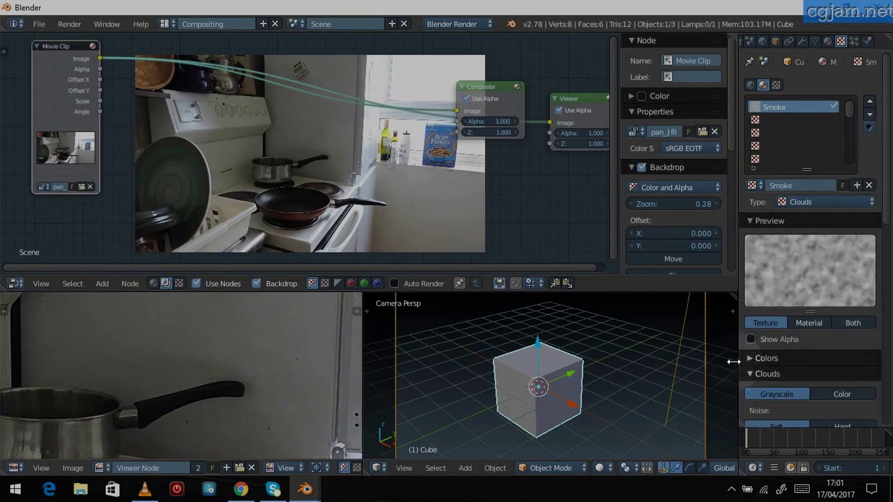
Increase the noise size of the Smoke texture's clouds.
scroll(788, 386, down, 2)
scroll(787, 383, down, 3)
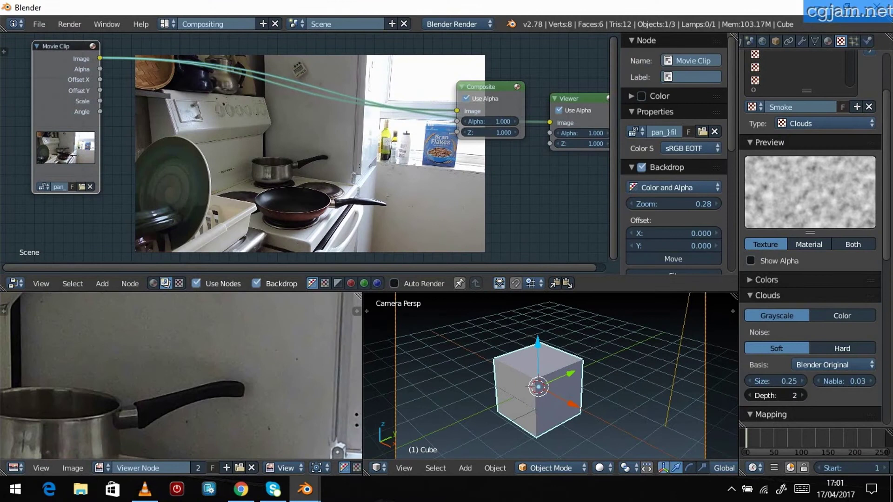
drag(777, 398, 796, 398)
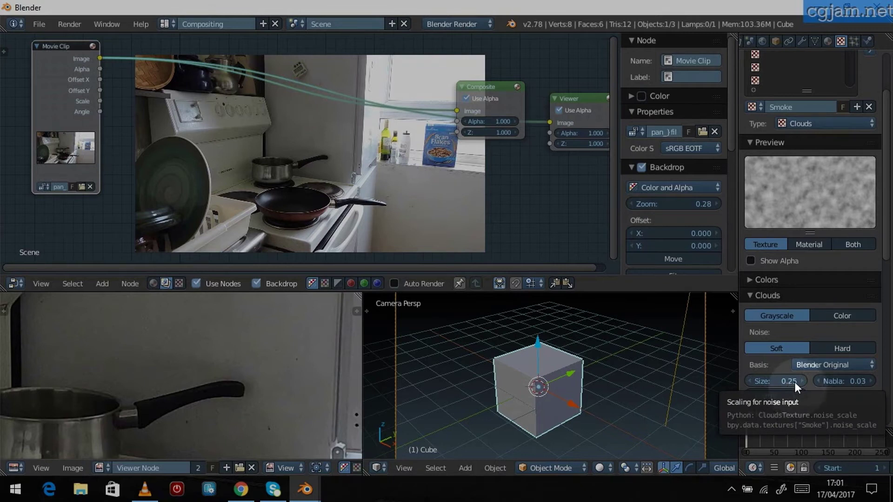
drag(781, 379, 856, 379)
Enable a color ramp on the Smoke texture, moving the dark stop slightly inward and the white stop to position 0.83.
scroll(788, 329, up, 1)
click(749, 306)
click(751, 326)
drag(744, 365, 764, 366)
drag(876, 366, 855, 366)
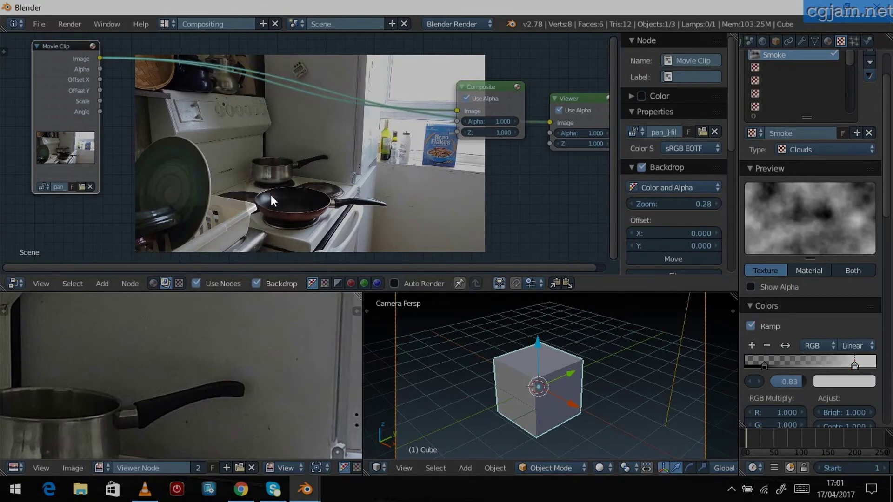
Add a Texture node to the compositor, assign it the Smoke texture and place it below the Movie Clip node.
key(shift+a)
mouse_move(287, 193)
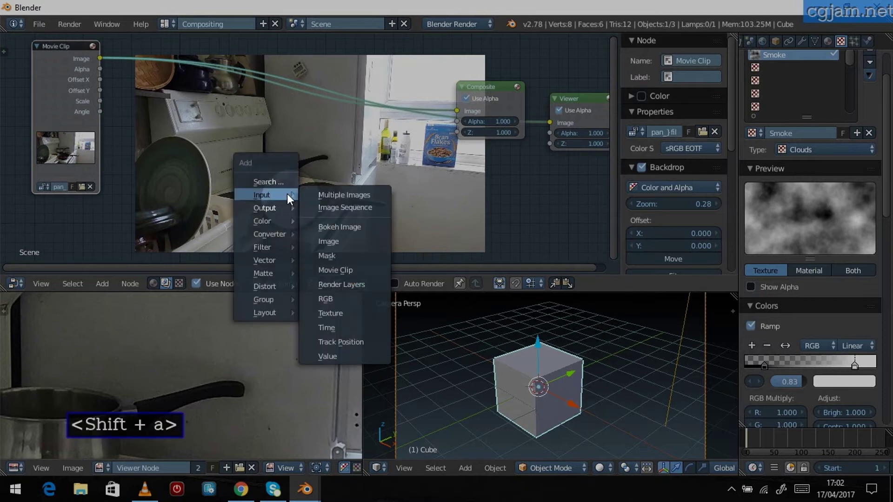
click(345, 312)
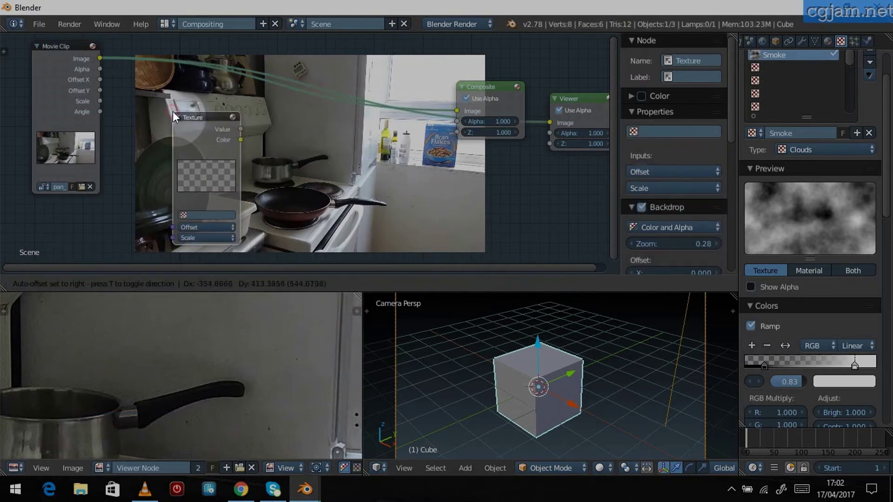
click(173, 110)
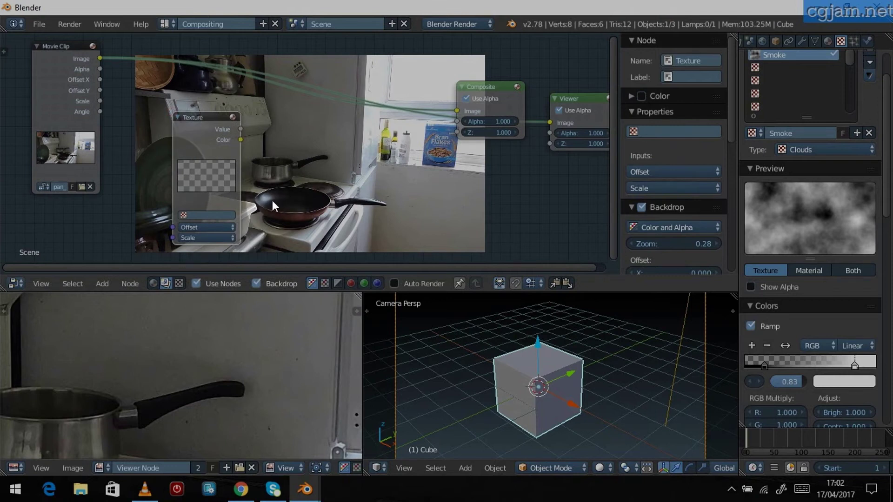
key(ctrl+Up)
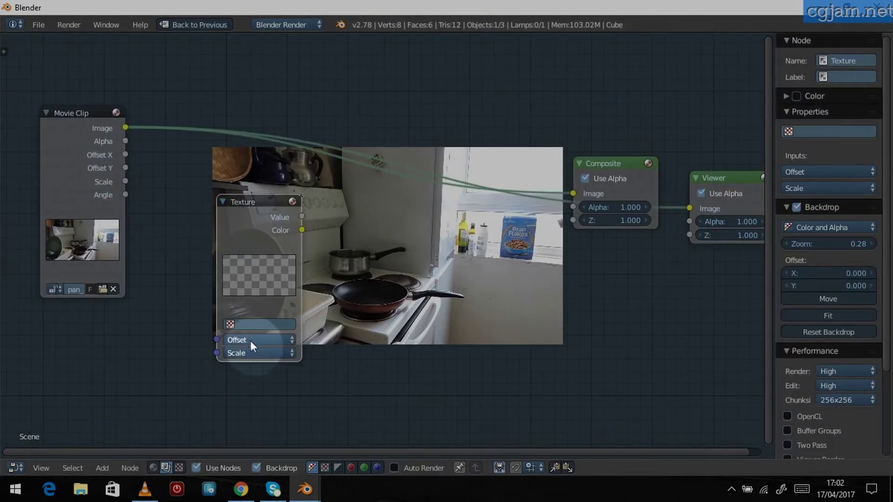
click(233, 324)
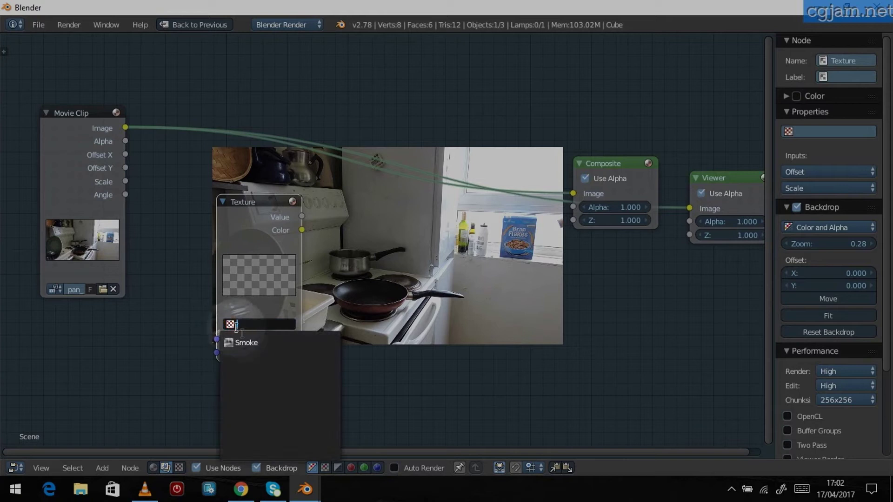
click(242, 343)
drag(240, 221, 71, 338)
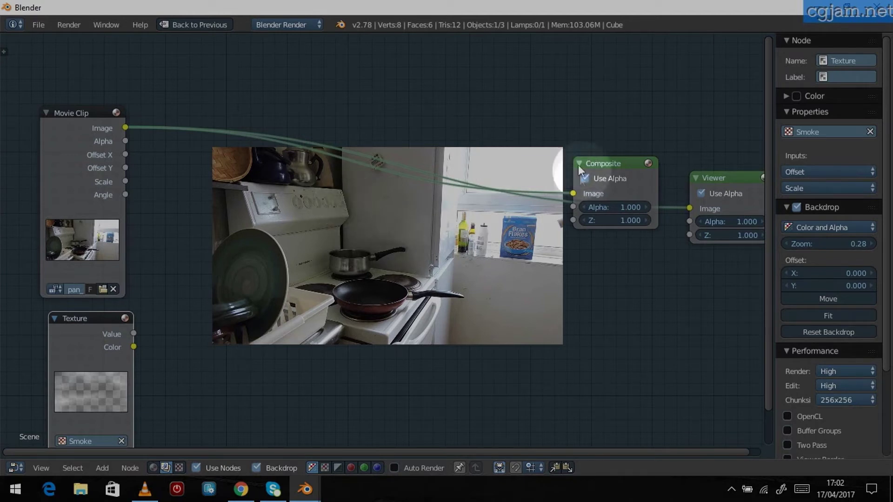
Move the Composite node clear of the footage and insert an Alpha Over node on the link from Movie Clip to Viewer.
drag(612, 161, 671, 69)
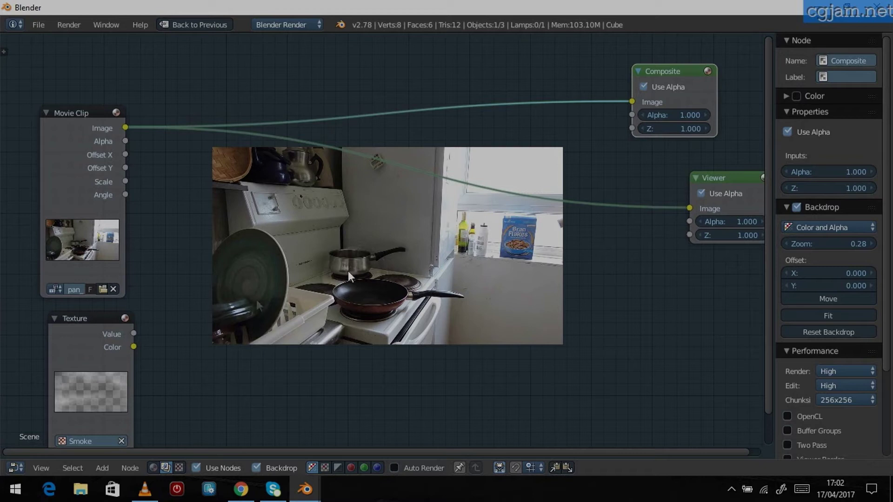
key(shift+a)
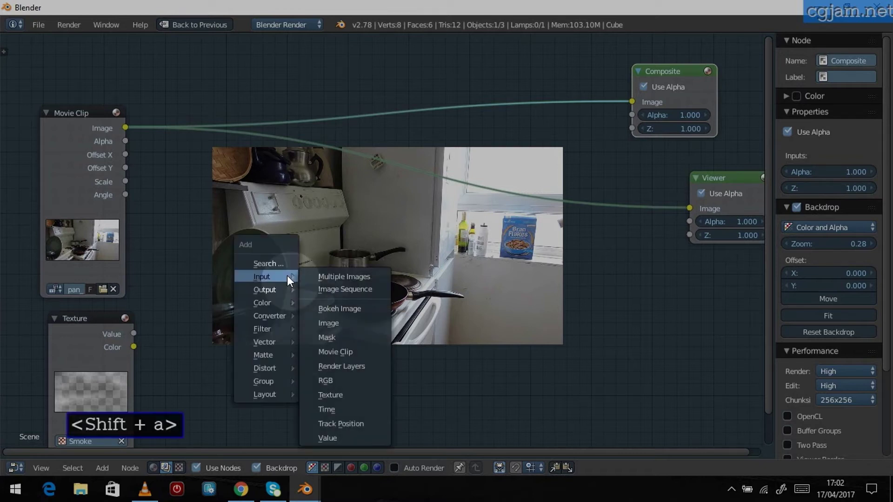
mouse_move(283, 301)
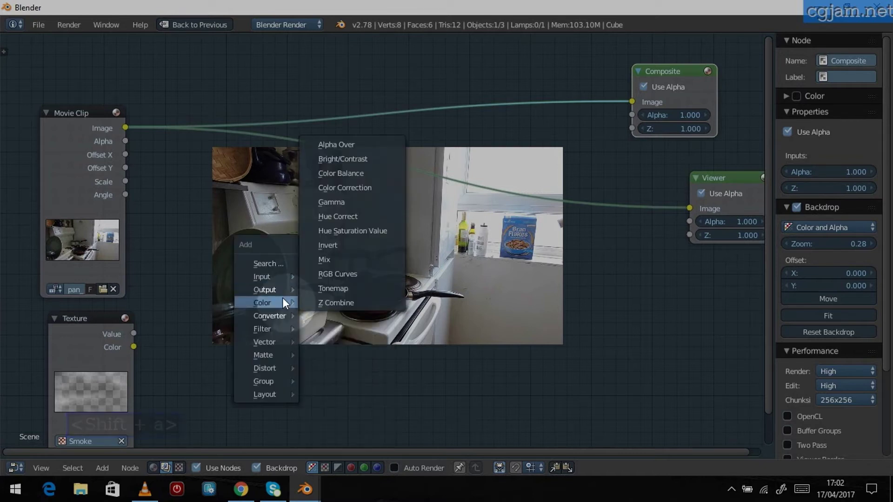
click(346, 146)
click(384, 169)
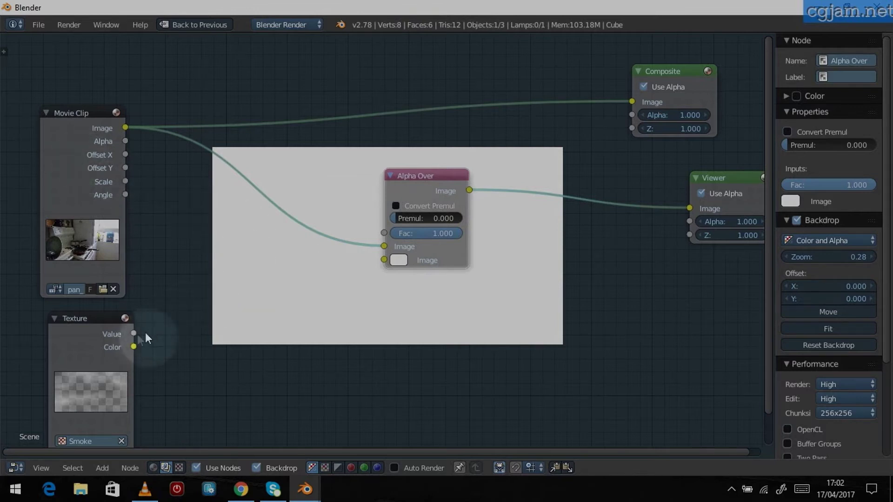
Connect the Texture node's Color output to Alpha Over's second Image input, and collapse the Alpha Over node at the footage's upper edge.
drag(135, 347, 393, 262)
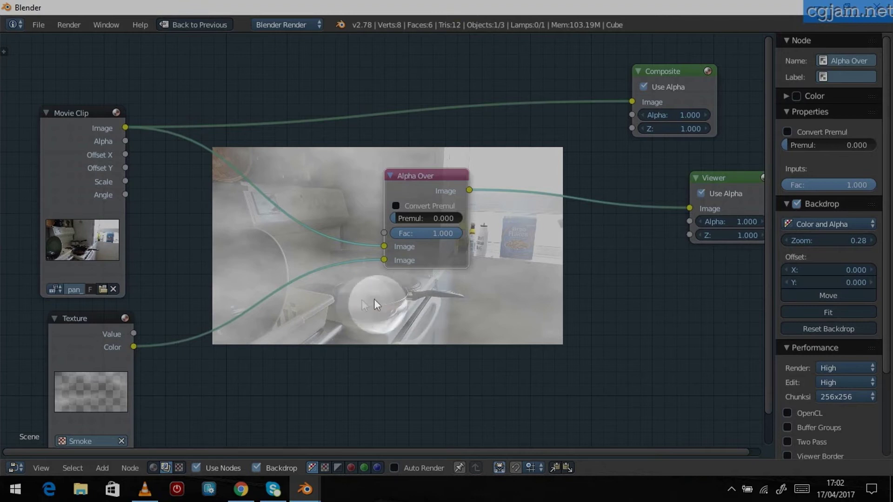
drag(432, 182, 359, 142)
click(386, 144)
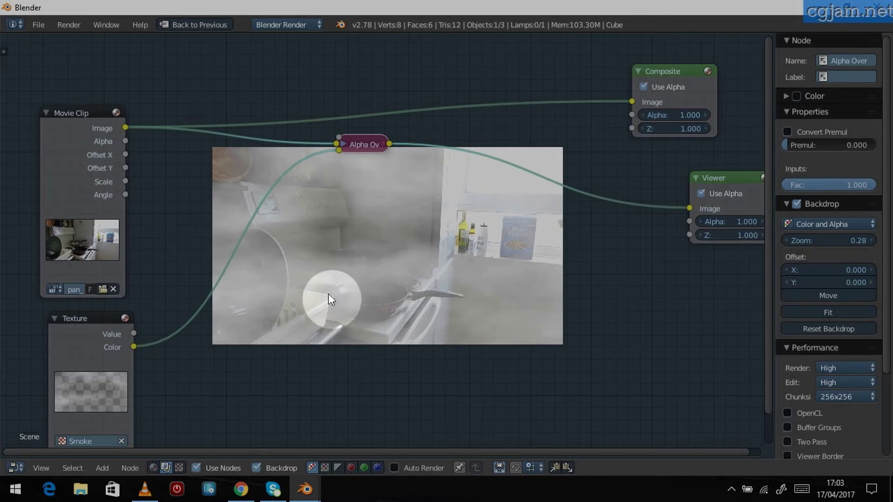
Maximize the image editor showing the Viewer Node and switch it to Mask mode.
key(ctrl+Up)
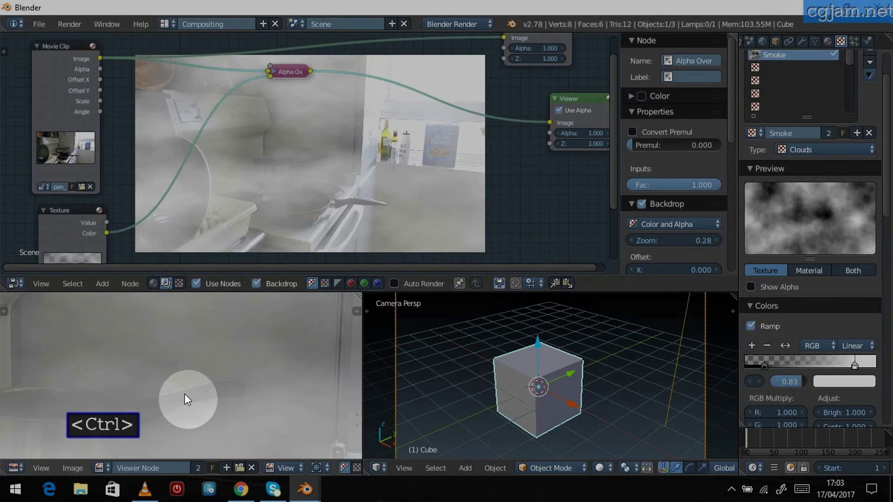
key(ctrl+Up)
scroll(339, 334, up, 1)
scroll(341, 335, down, 7)
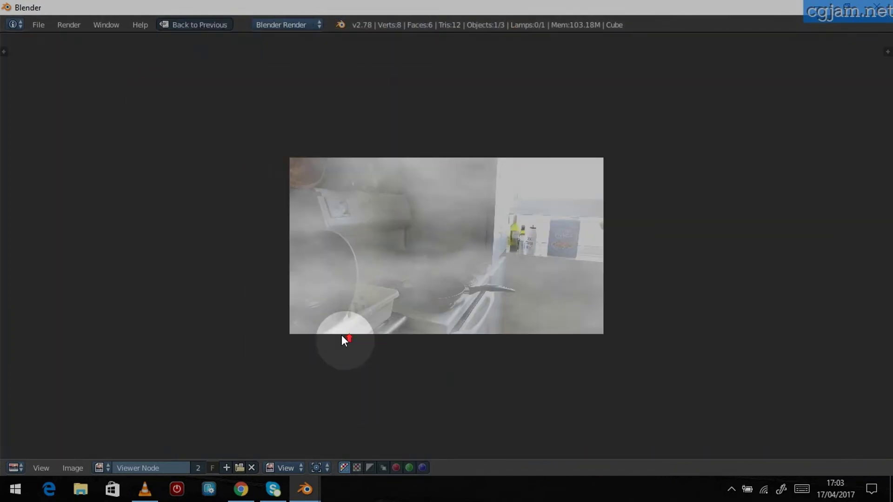
key(Home)
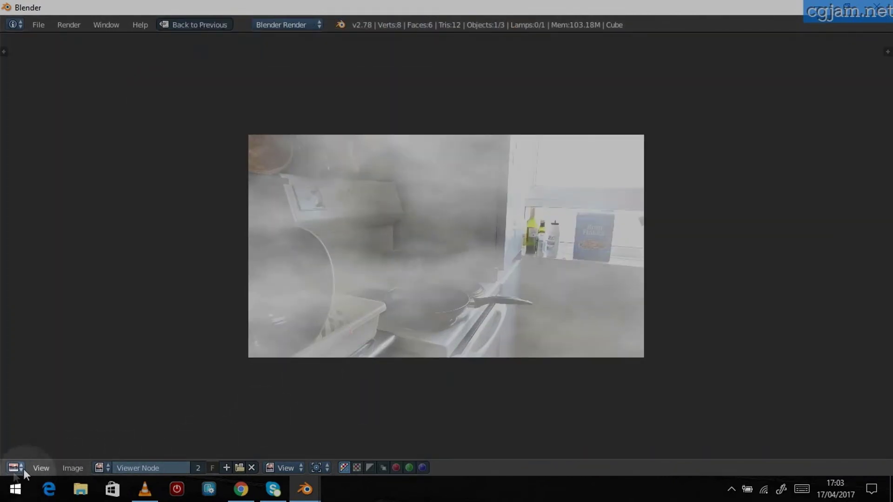
scroll(164, 348, down, 1)
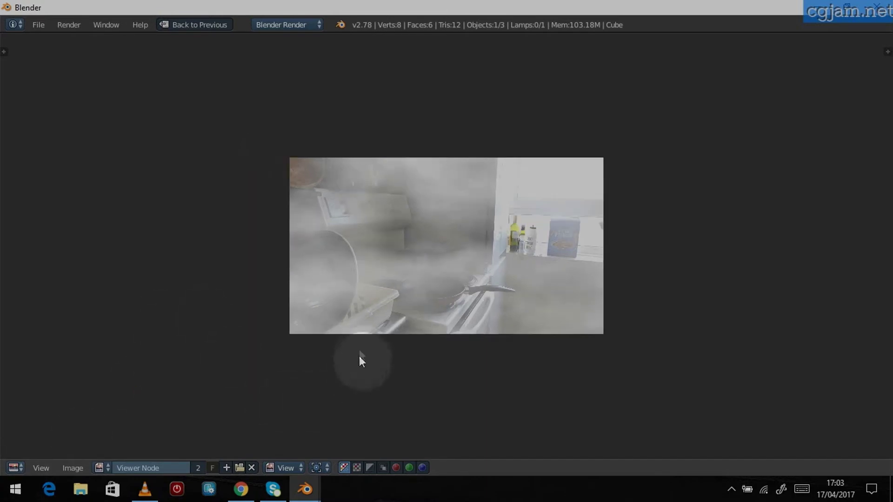
click(281, 468)
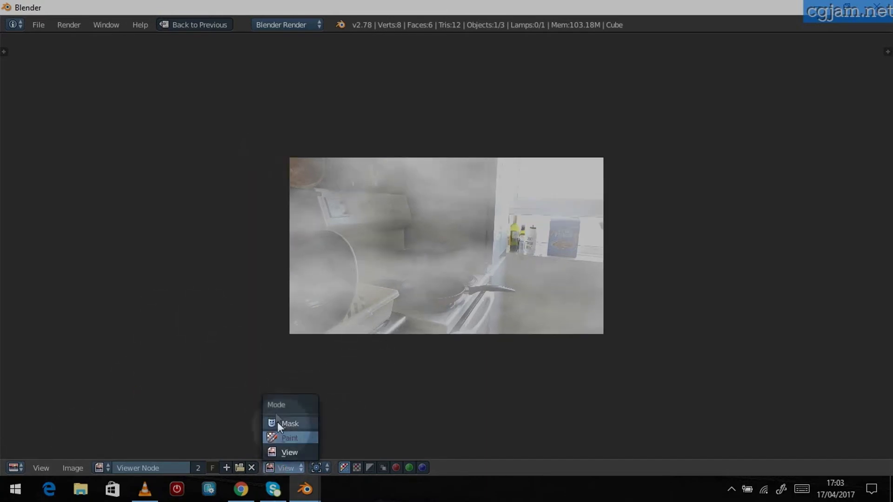
click(283, 428)
Draw an eight-point mask spline around the inside of the frying pan and close it into a loop.
scroll(325, 420, up, 6)
scroll(325, 420, down, 1)
middle_drag(414, 408, 448, 279)
scroll(453, 319, up, 2)
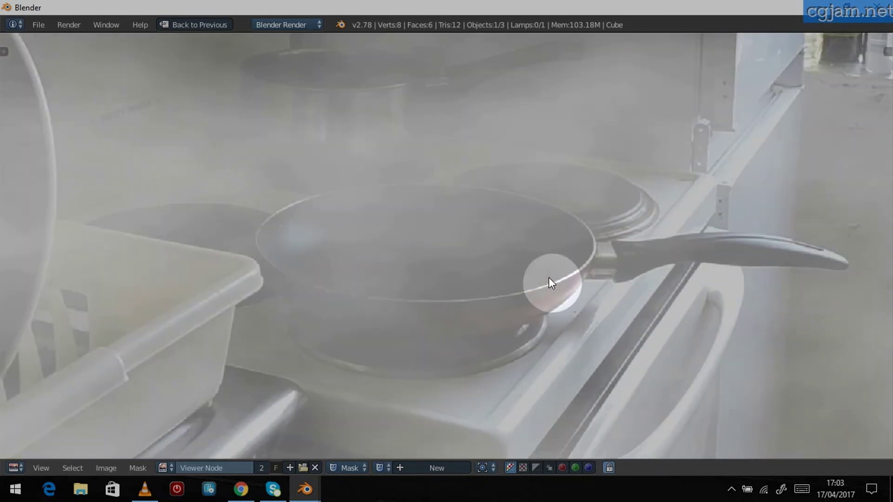
ctrl+click(585, 255)
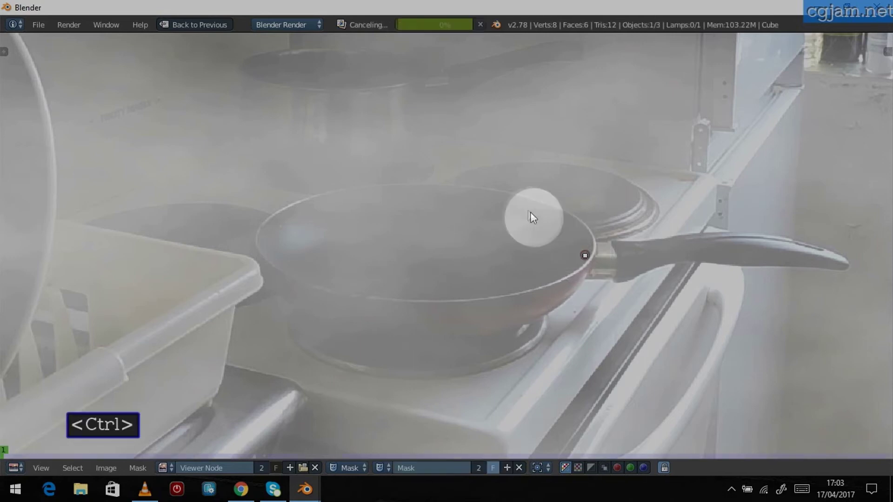
ctrl+click(490, 196)
ctrl+click(428, 189)
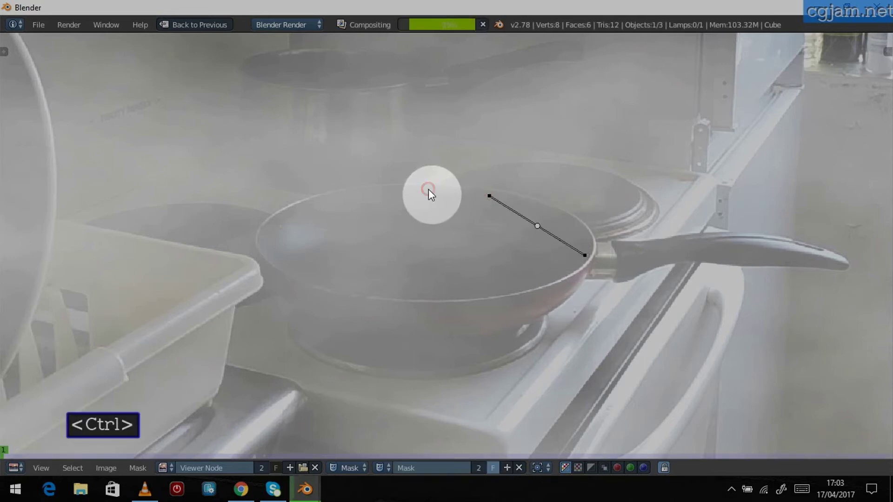
ctrl+click(345, 193)
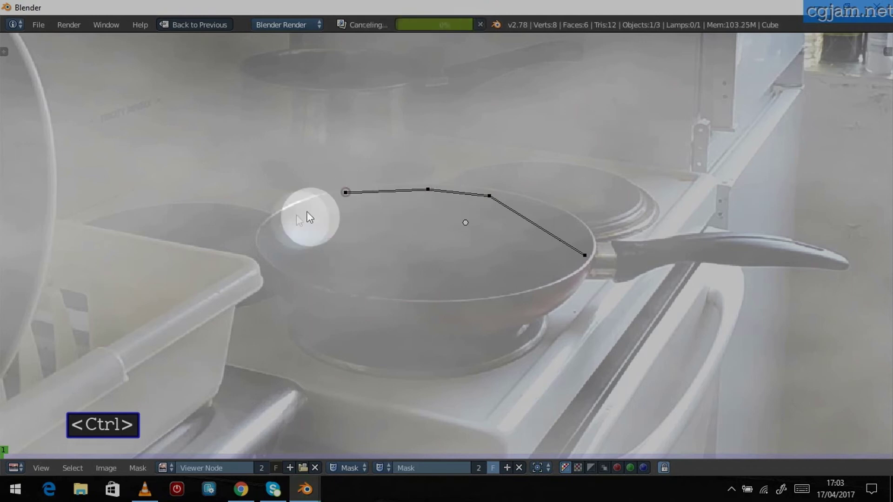
ctrl+click(295, 213)
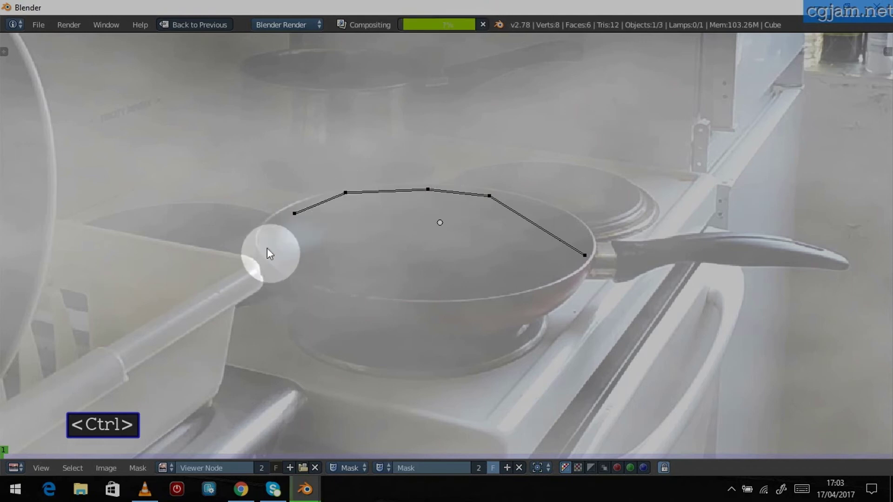
ctrl+click(279, 253)
ctrl+click(335, 283)
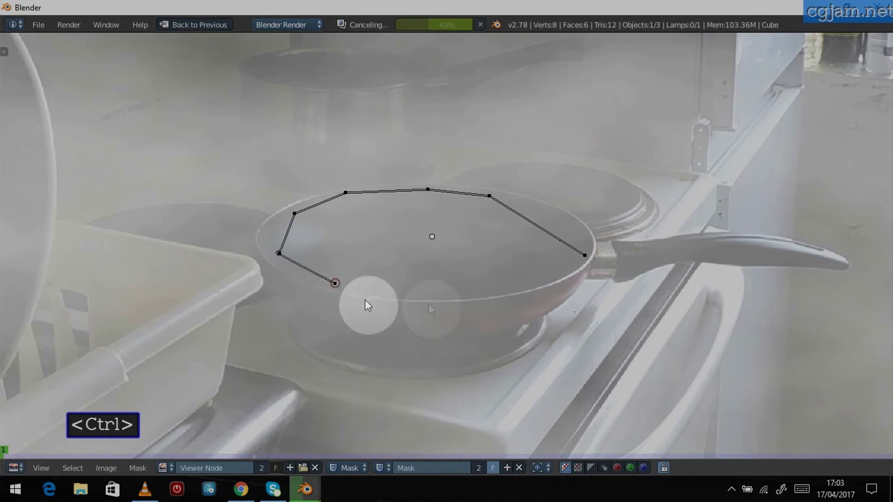
ctrl+click(460, 290)
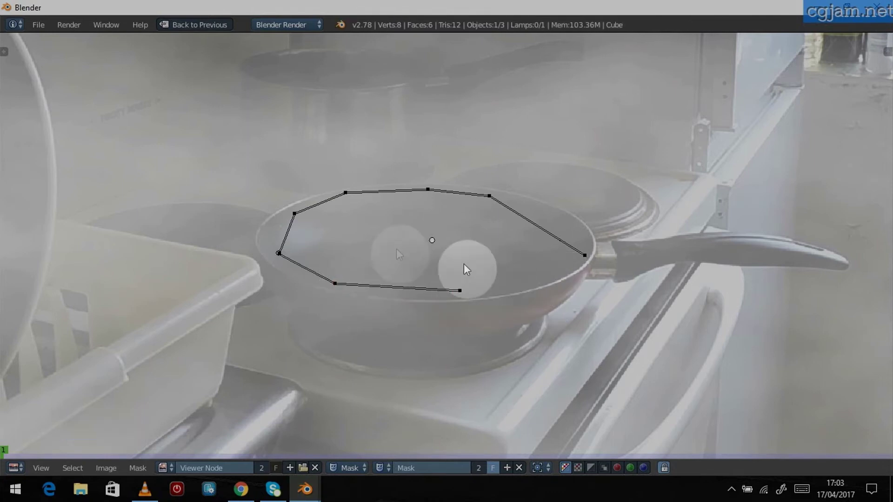
click(4, 52)
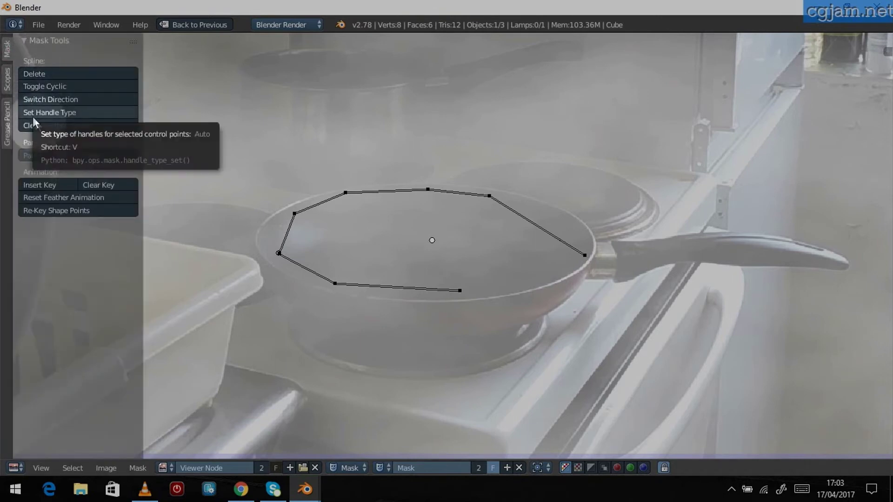
click(35, 86)
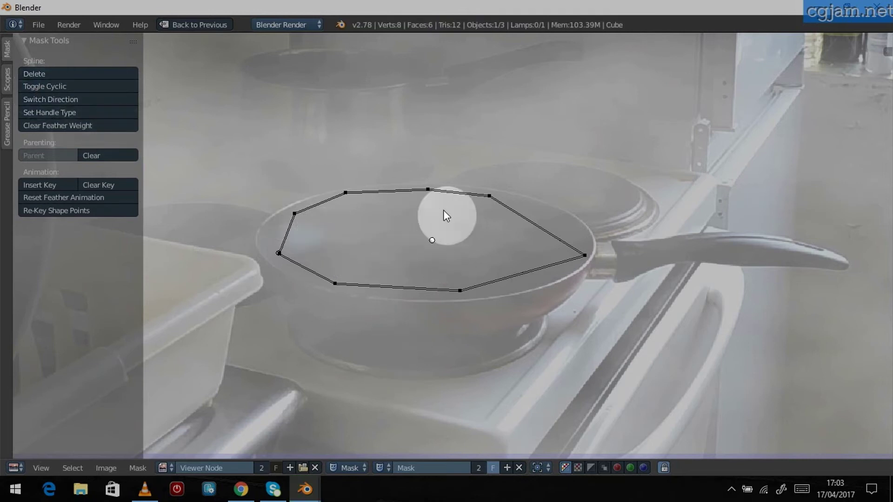
Bend the mask's upper-right segment into a curve and lower its four upper points onto the pan's cooking surface.
drag(539, 227, 548, 224)
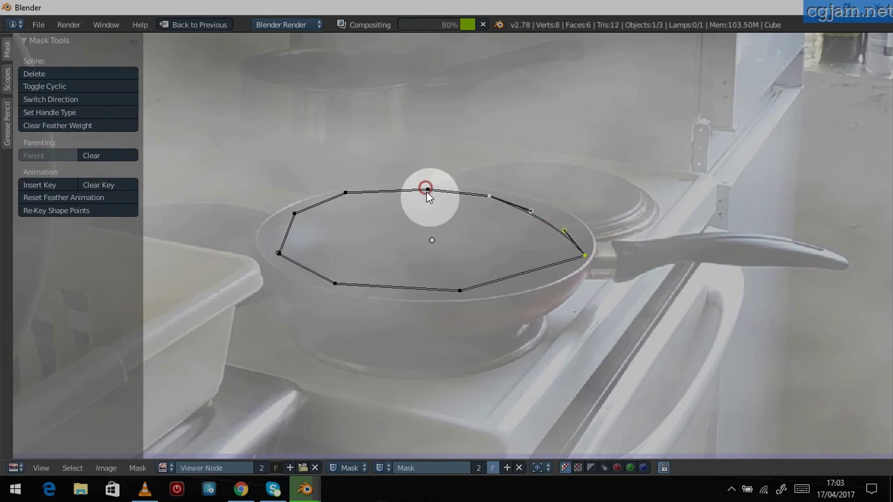
drag(425, 190, 425, 211)
drag(489, 196, 485, 217)
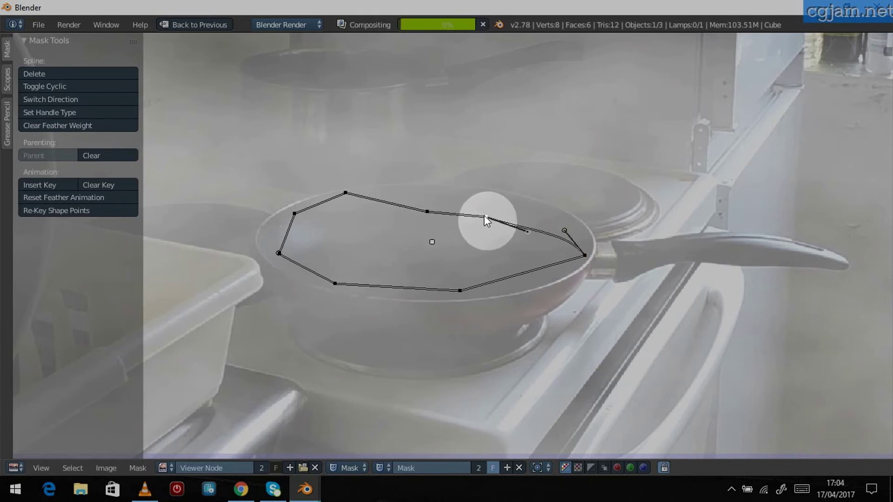
drag(346, 193, 350, 216)
drag(294, 213, 282, 252)
Curve the mask's lower-right segment and its upper edge segments to follow the pan's inner outline.
drag(519, 273, 523, 286)
drag(529, 232, 532, 221)
drag(454, 214, 456, 209)
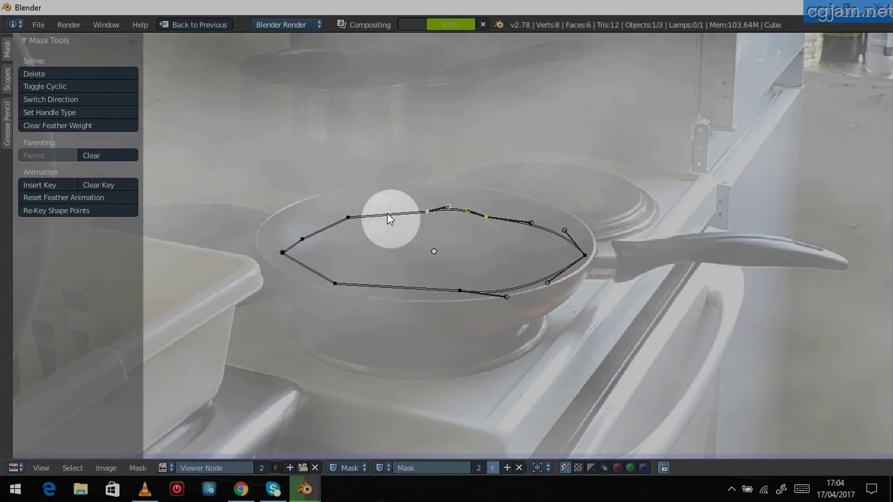
drag(390, 215, 389, 206)
drag(327, 232, 325, 227)
Curve the mask's lower-left and lower edge segments, and fine-tune the left, lower and upper-left points to the pan.
click(295, 244)
key(g)
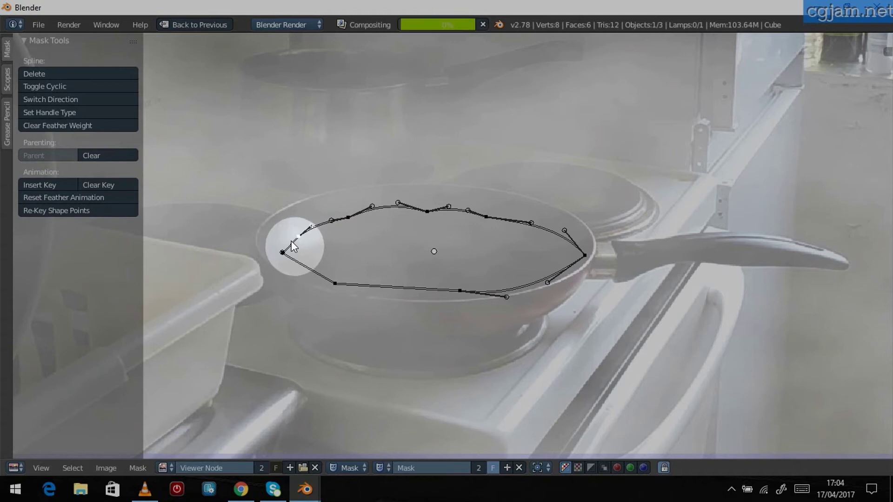
click(291, 241)
drag(306, 266, 299, 270)
drag(397, 287, 395, 294)
drag(459, 290, 456, 291)
drag(349, 218, 344, 215)
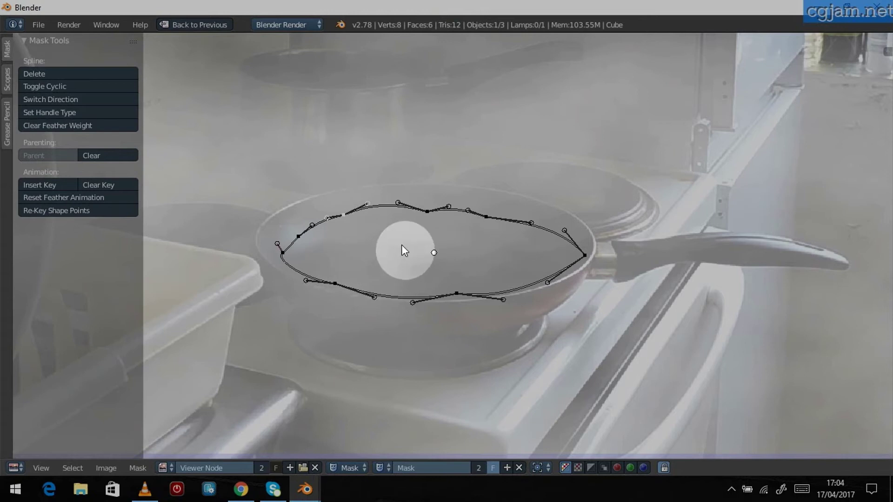
Select all mask points and pull a feather outline outward around the whole spline to roughly the pan's rim.
key(a)
key(a)
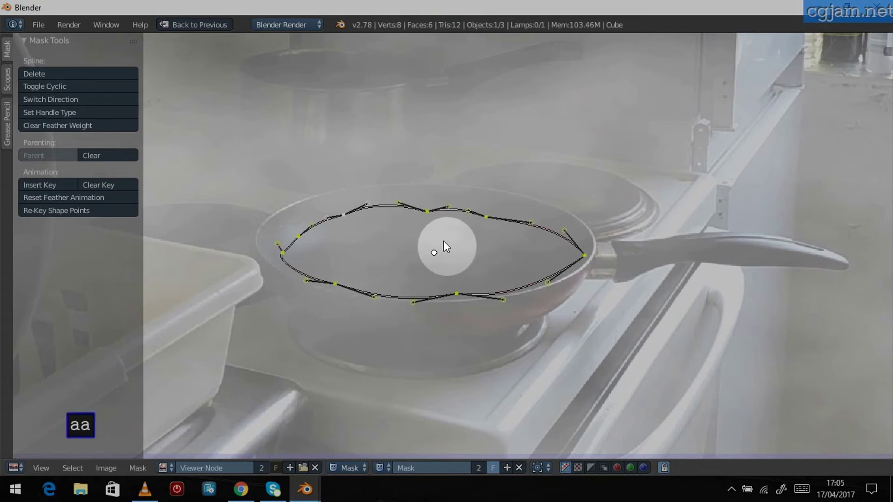
shift+click(586, 255)
shift+drag(597, 256, 602, 258)
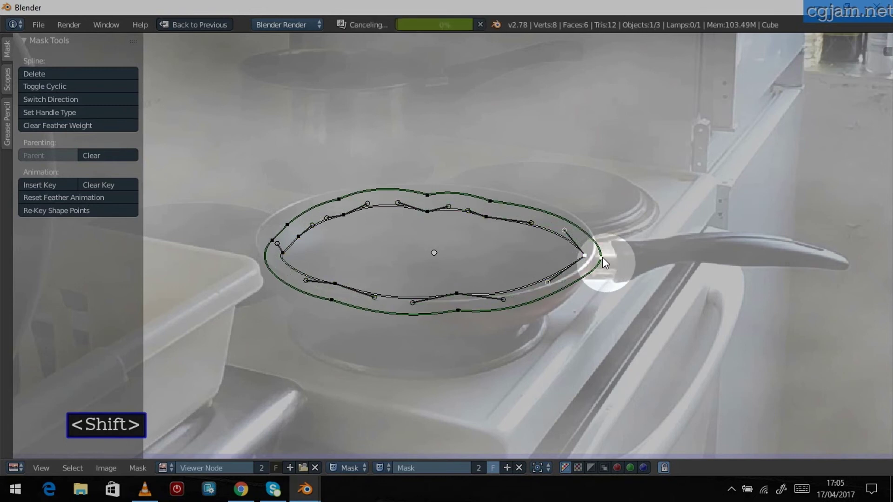
Smooth the kink in the mask's upper edge and reposition individual feather points to follow the pan's rim.
drag(429, 212, 451, 206)
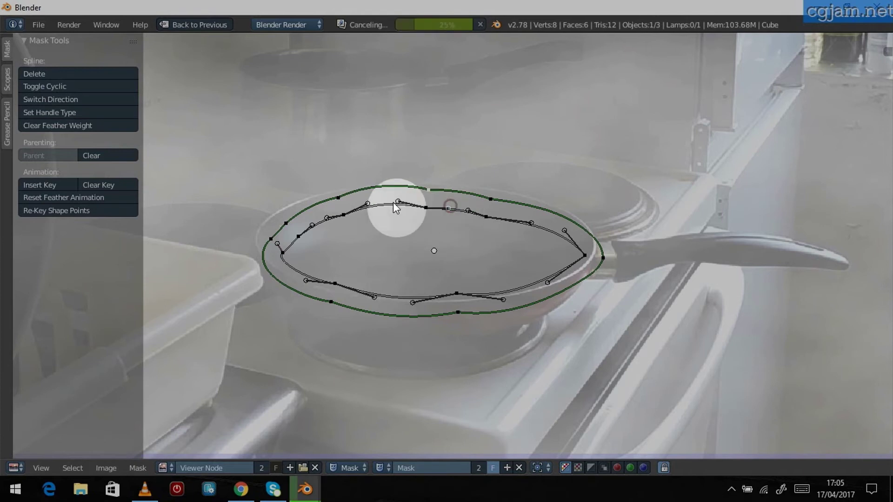
click(342, 216)
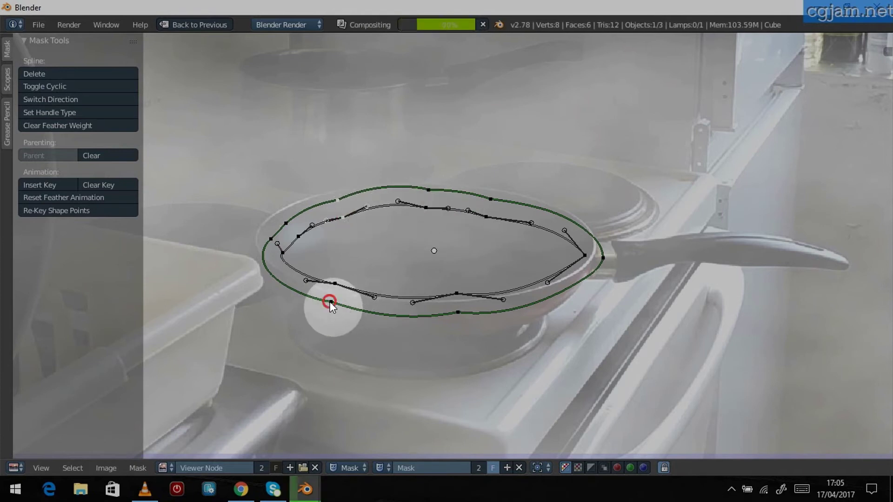
drag(331, 303, 331, 295)
drag(458, 312, 458, 304)
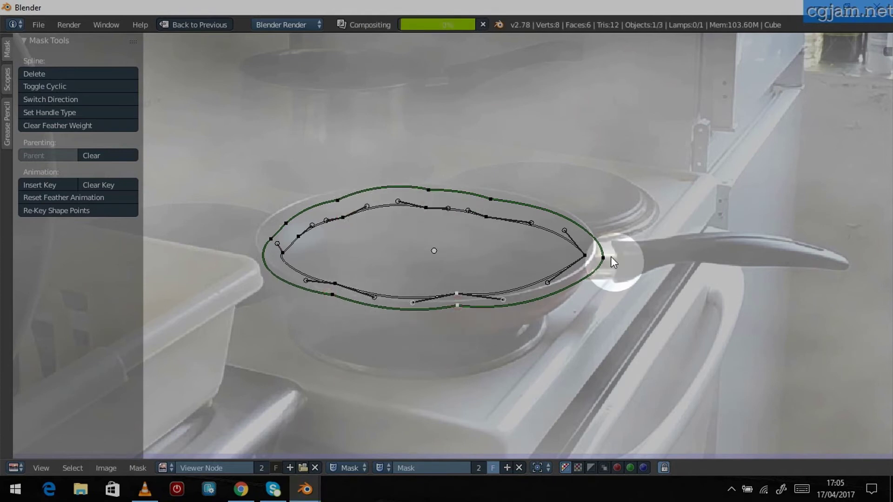
drag(603, 260, 597, 260)
drag(272, 238, 279, 215)
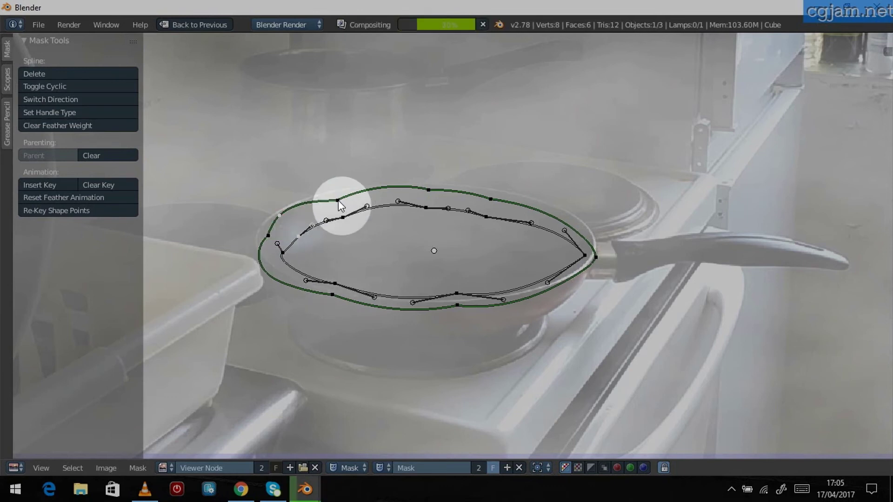
drag(336, 199, 336, 197)
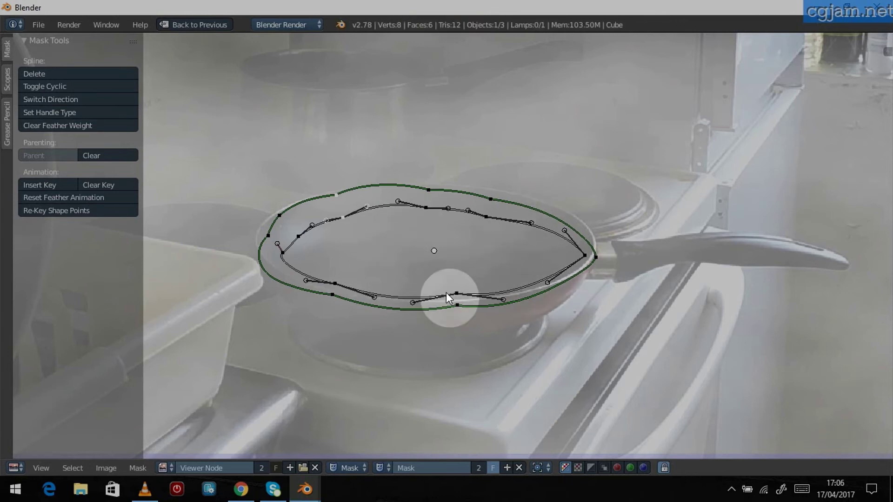
Restore the normal layout, maximize the node editor, and add a Mask input node beside the Movie Clip node.
key(ctrl+Up)
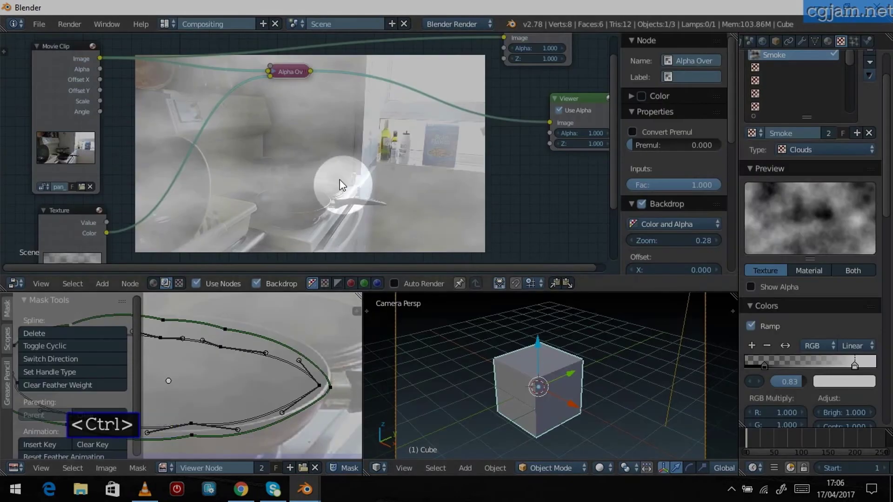
key(ctrl+Up)
middle_drag(357, 275, 359, 253)
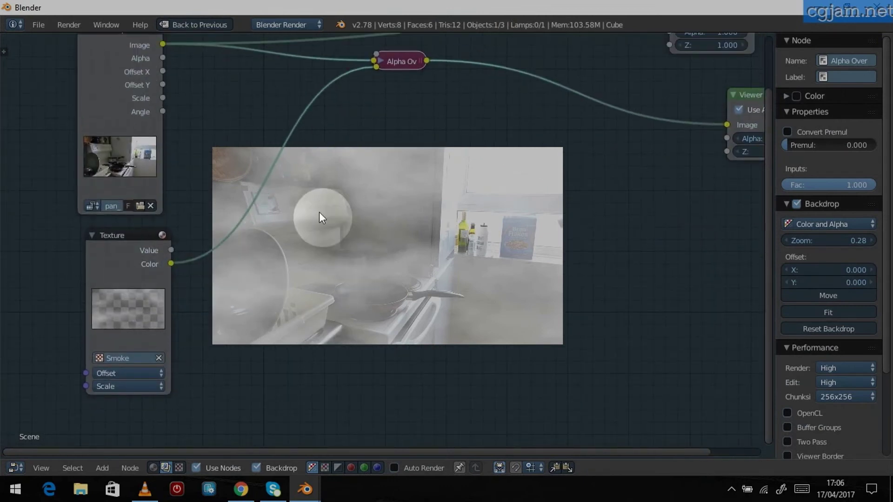
middle_drag(375, 174, 394, 216)
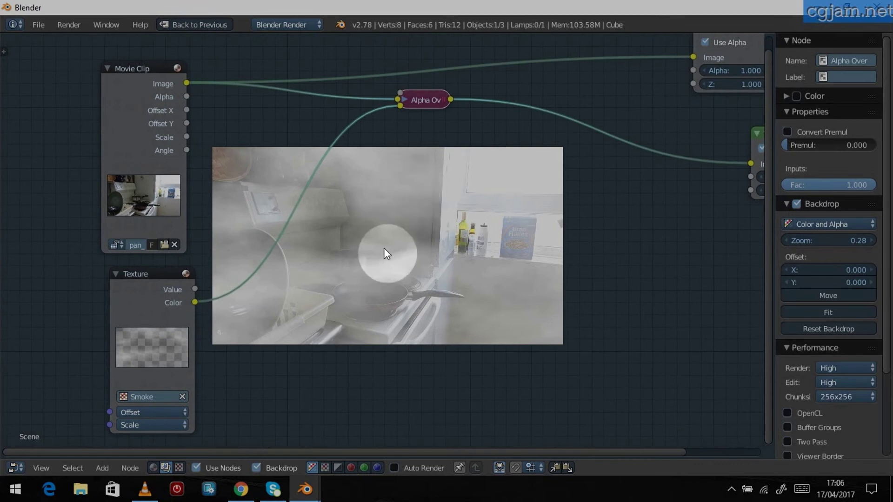
key(shift+a)
mouse_move(370, 310)
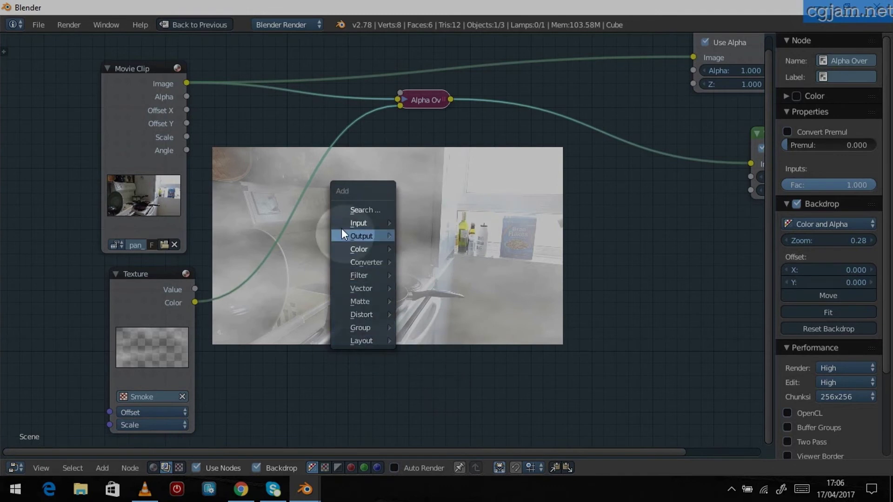
mouse_move(345, 222)
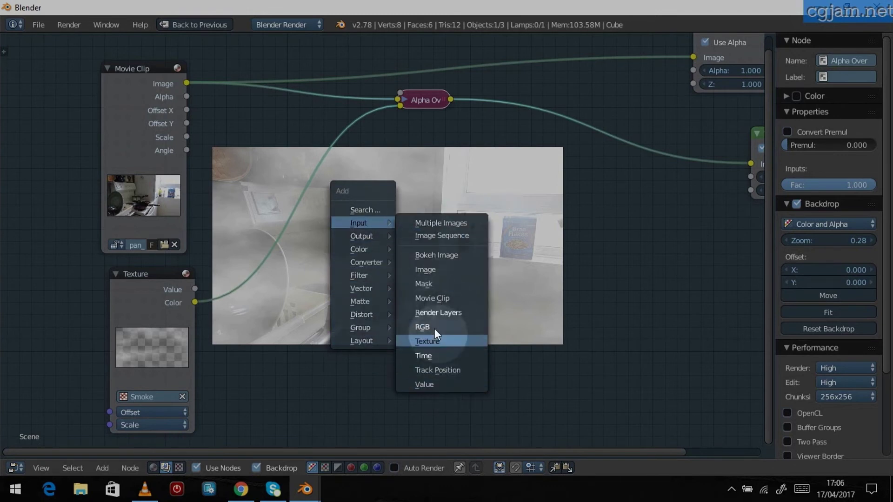
click(425, 283)
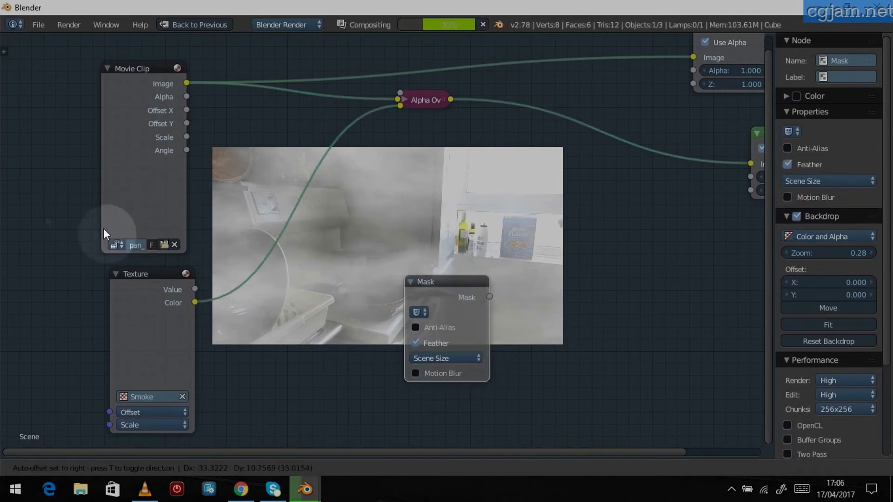
click(769, 107)
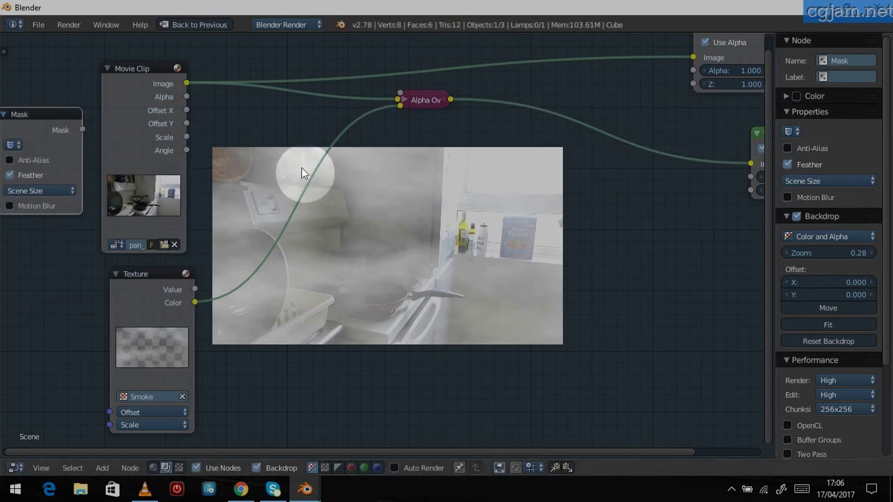
Assign the drawn mask to the Mask node and connect its output to Alpha Over's Fac input.
click(11, 144)
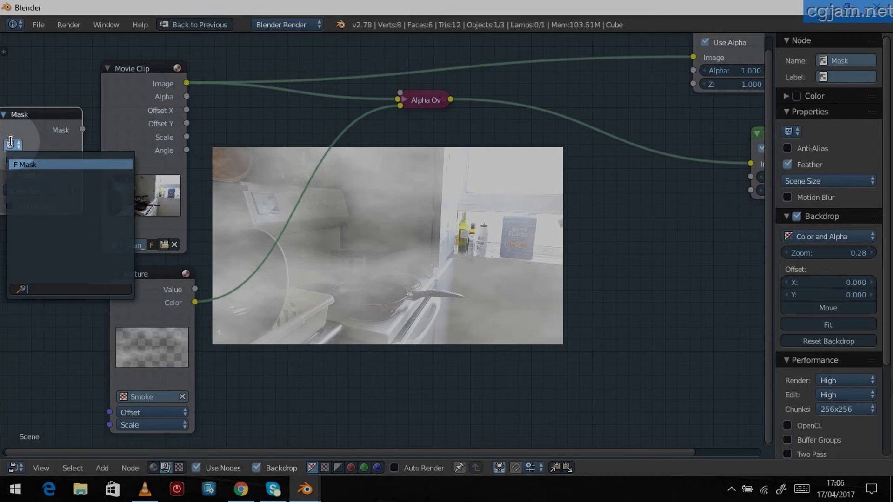
click(27, 165)
drag(84, 129, 402, 91)
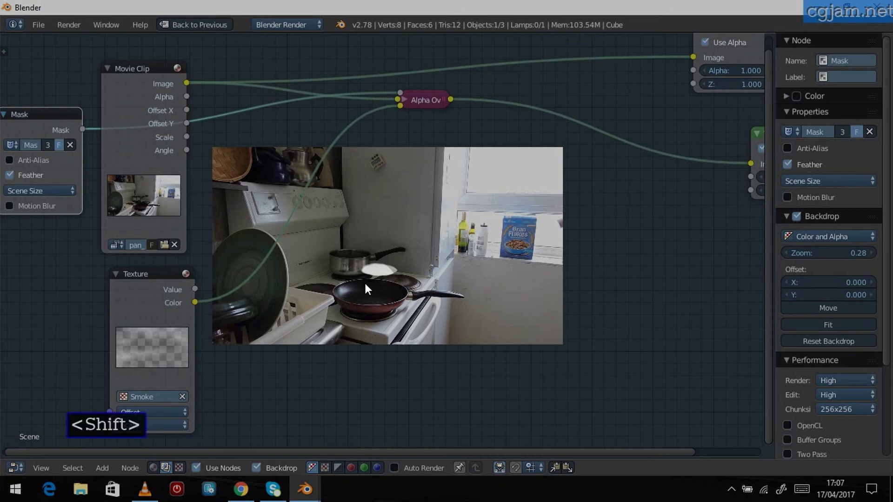
Insert a Scale node from the Distort nodes on the link from the Texture node to Alpha Over.
key(shift+a)
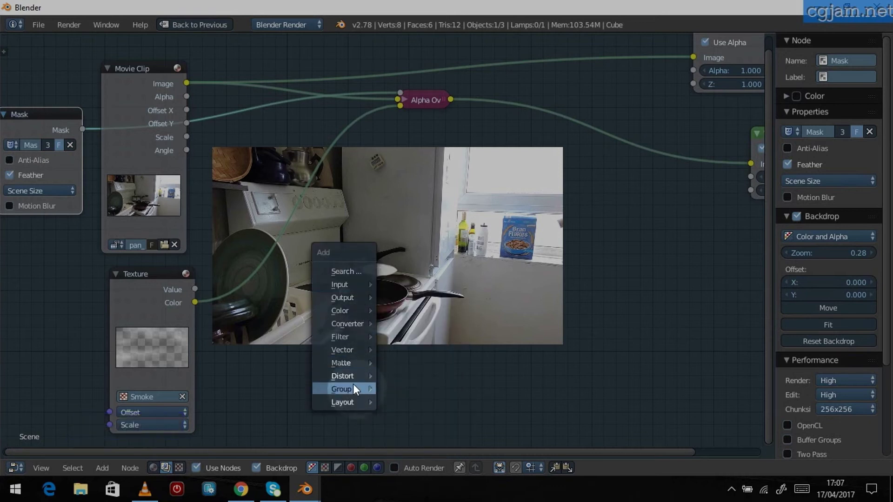
mouse_move(353, 377)
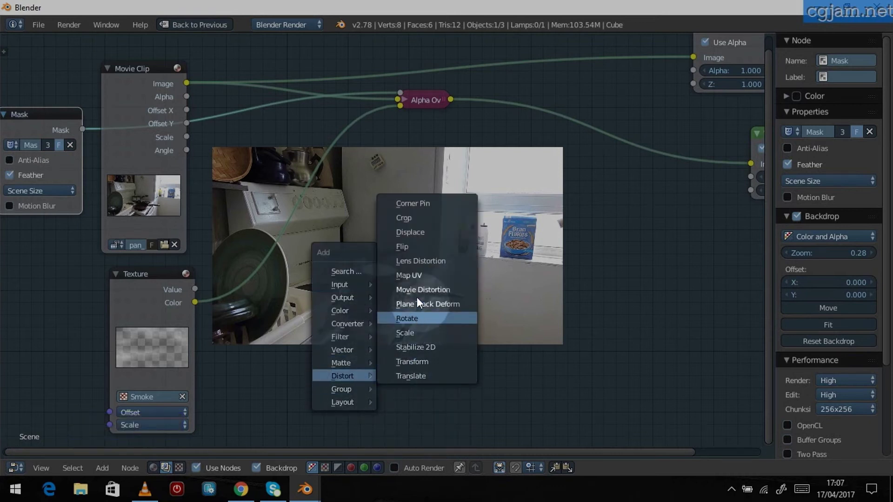
click(416, 331)
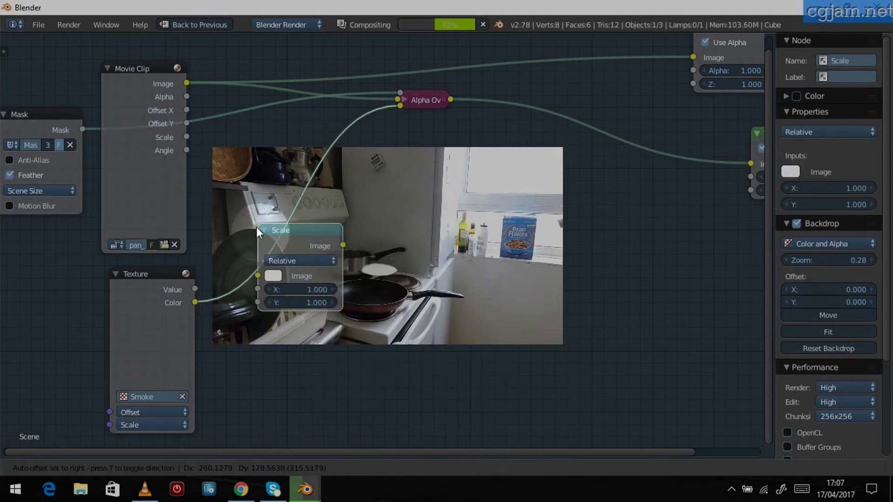
click(256, 227)
Insert duplicates of the Scale node on the links from Mask and from Movie Clip to Alpha Over.
key(shift+d)
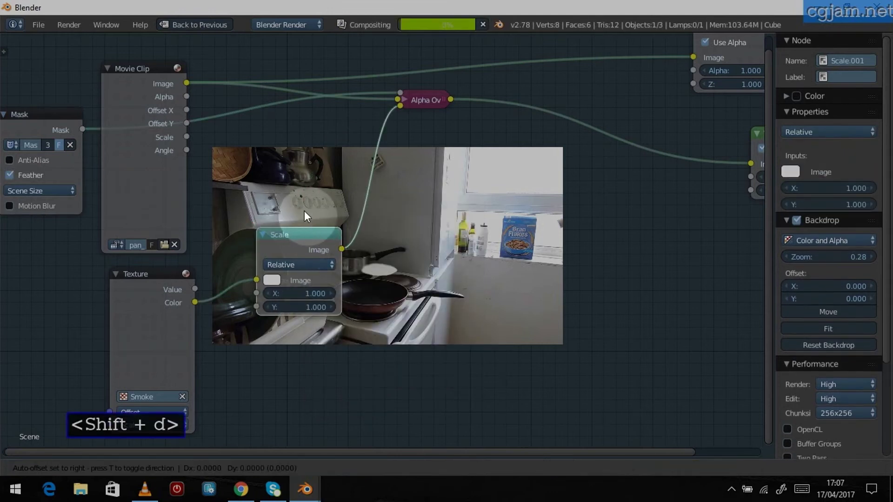
click(262, 115)
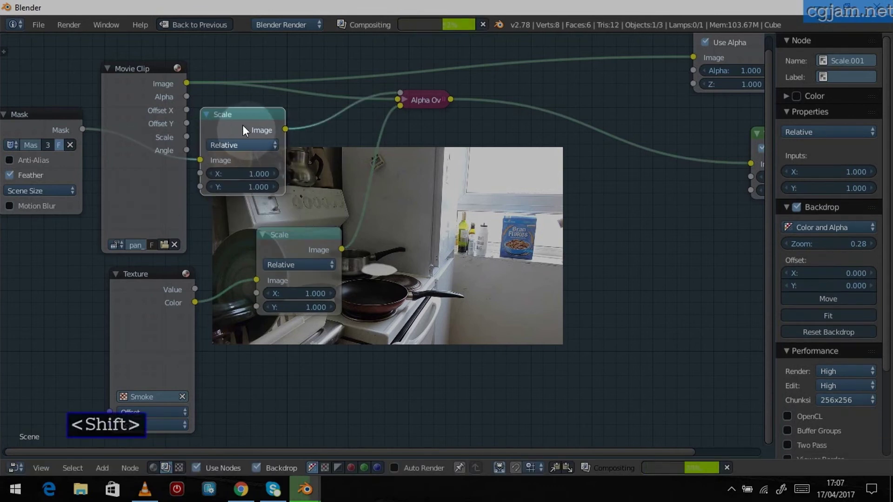
key(shift+d)
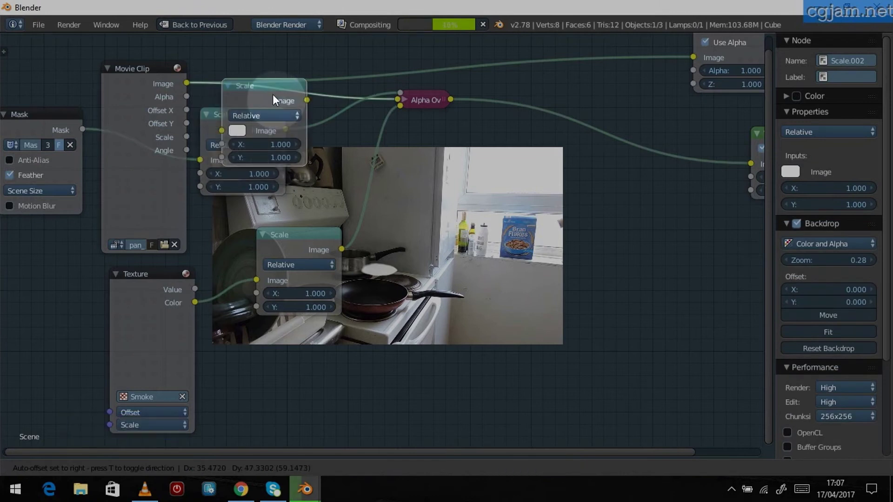
click(292, 102)
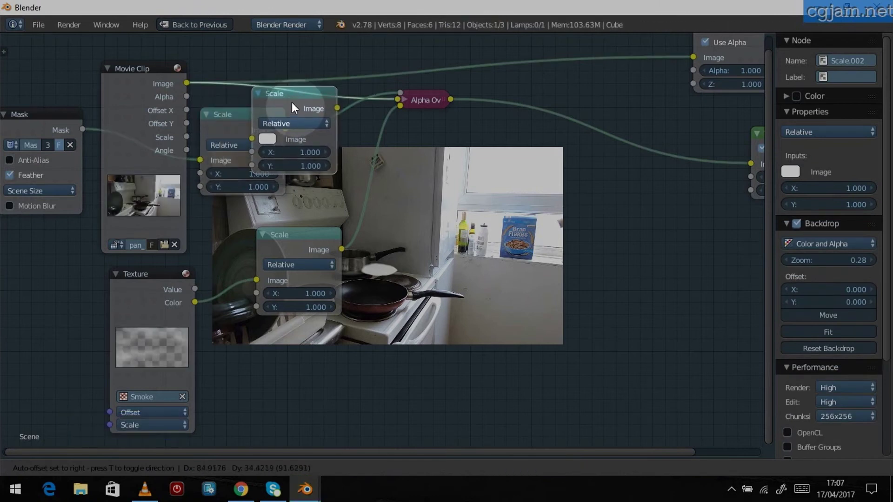
drag(291, 96, 305, 64)
Set all three Scale nodes to Render Size.
click(297, 90)
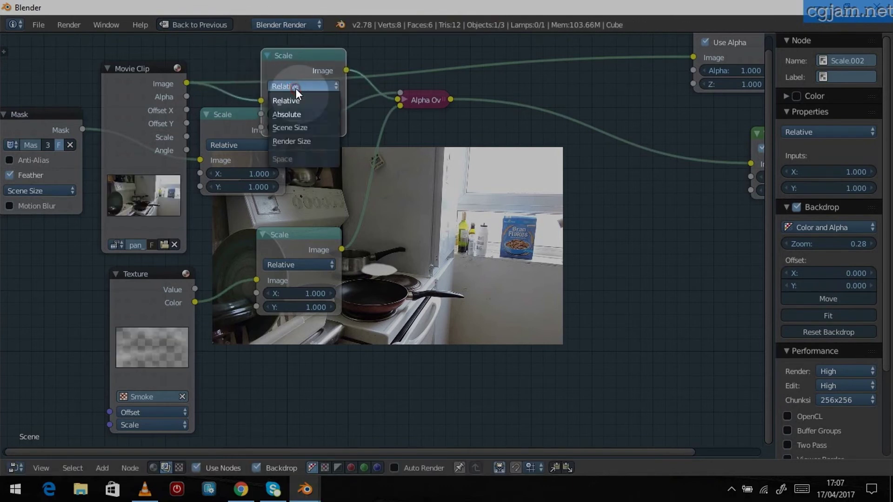
click(296, 139)
click(239, 144)
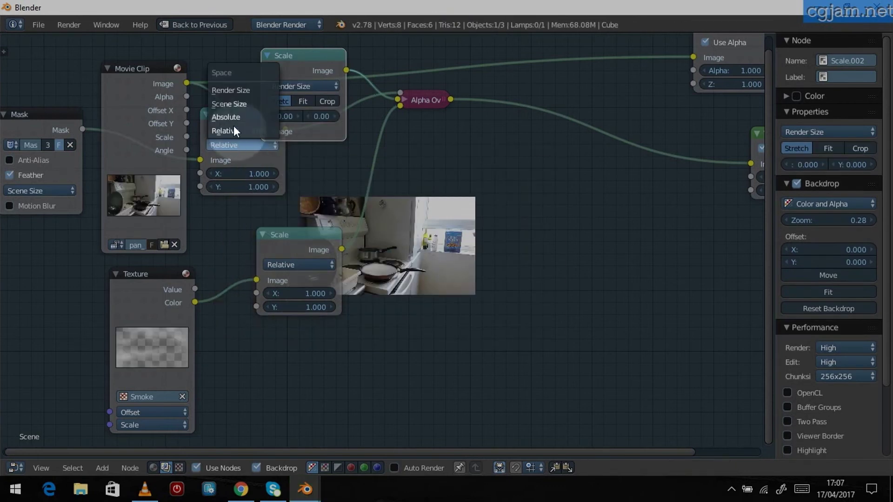
click(239, 91)
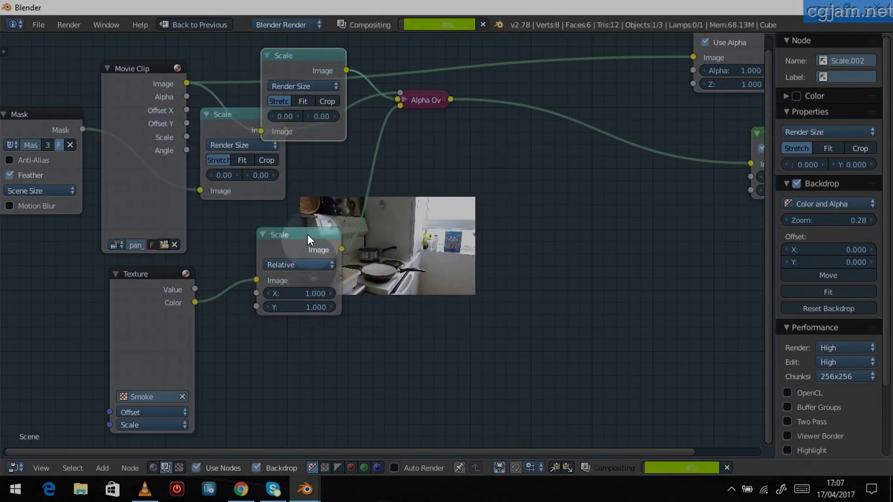
click(298, 265)
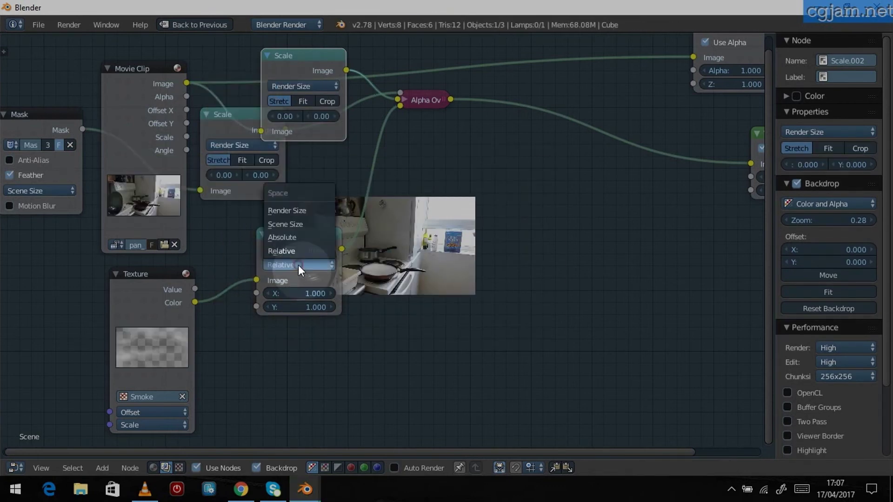
click(293, 210)
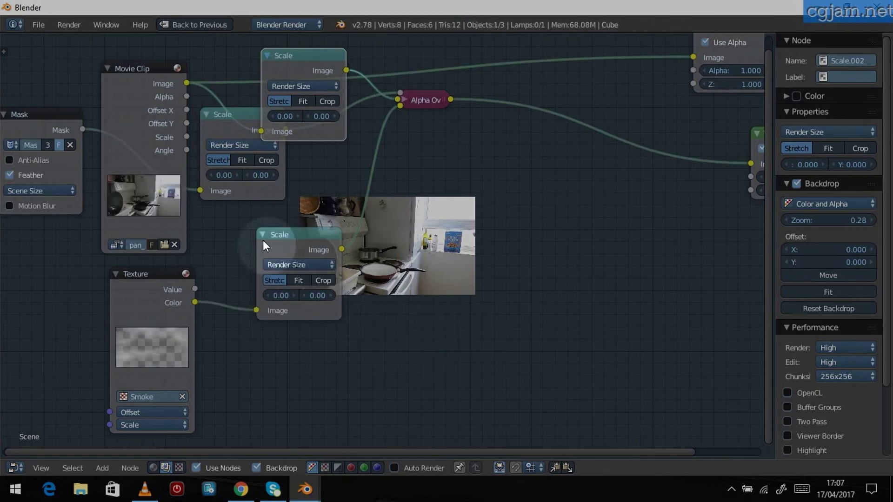
Collapse the three Scale nodes and enlarge the backdrop image to a zoom of 0.83.
key(alt+v)
key(alt+v)
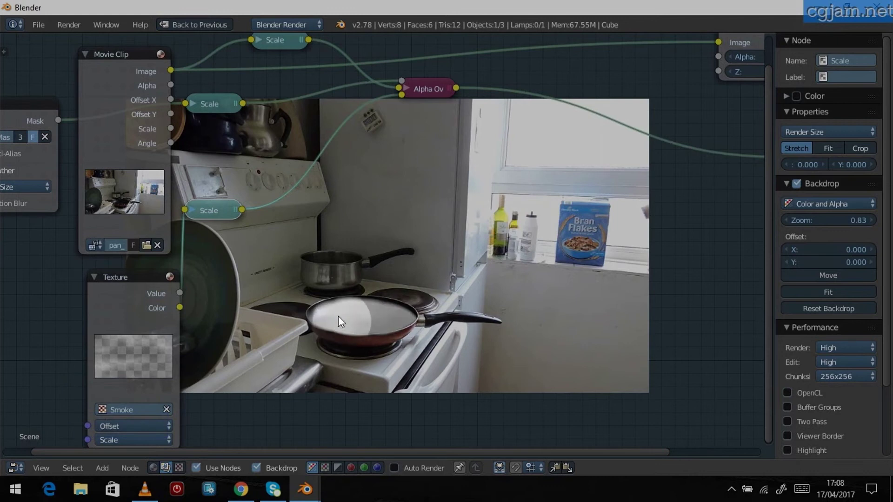
middle_drag(308, 287, 378, 179)
scroll(380, 182, down, 1)
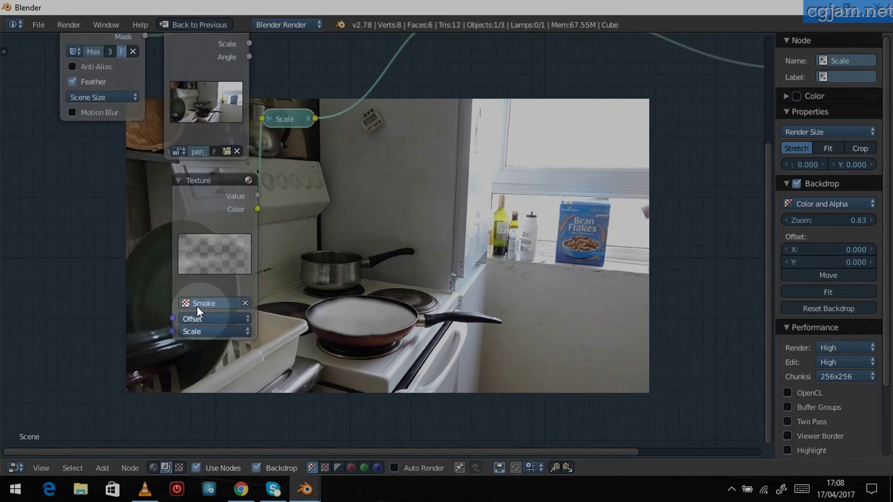
Set the Smoke Texture node's offset to Y 2.000 and Z -2.000.
scroll(124, 345, up, 3)
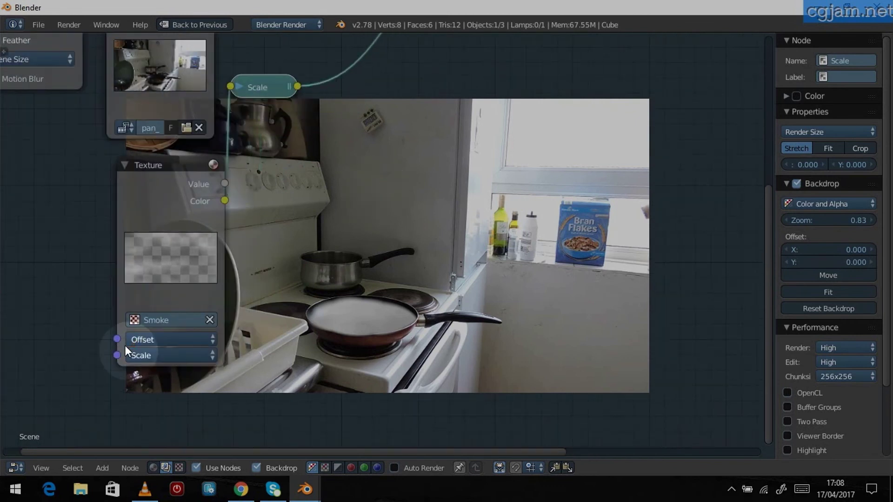
click(154, 339)
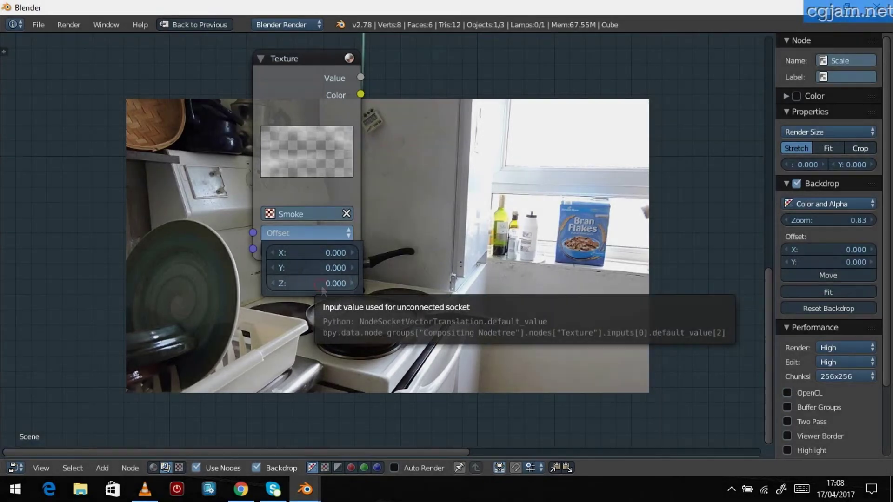
mouse_move(326, 285)
mouse_down()
mouse_move(299, 285)
mouse_move(325, 270)
mouse_up()
click(324, 269)
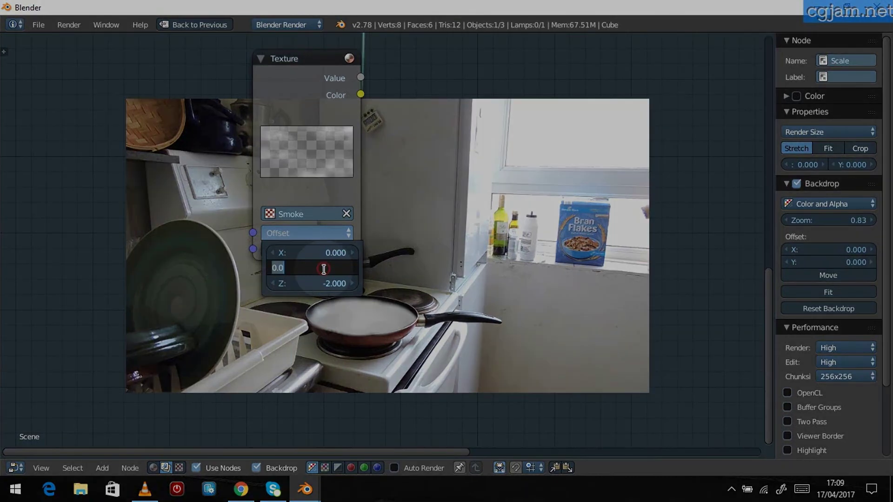
click(338, 268)
click(308, 294)
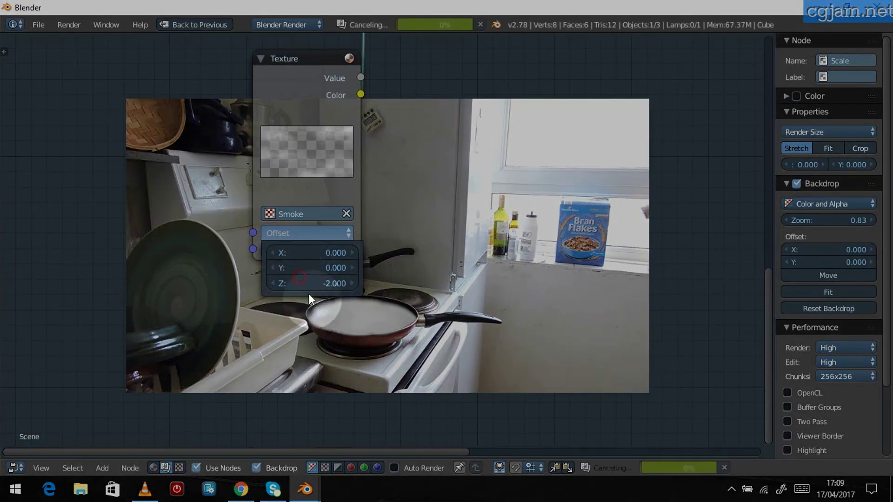
mouse_move(309, 273)
mouse_down()
mouse_move(419, 273)
mouse_move(309, 267)
mouse_up()
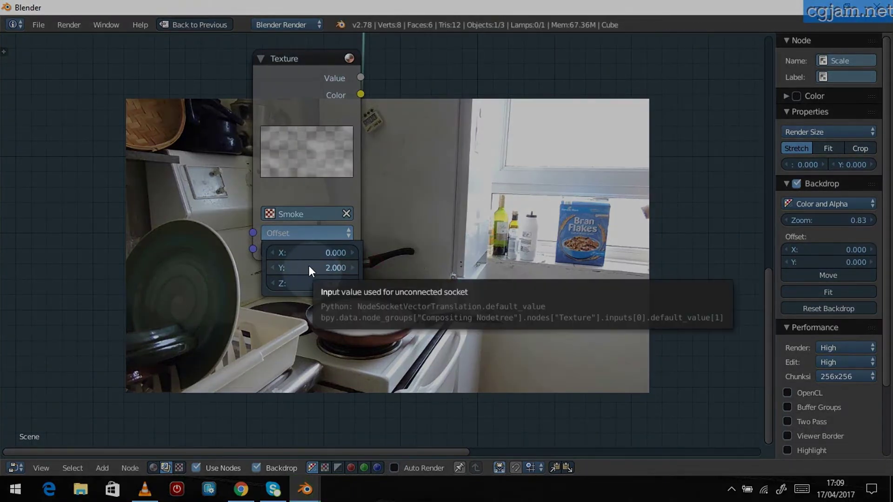
Insert keyframes on the Smoke Texture node's Offset values at frame 1.
key(i)
key(i)
key(i)
key(i)
key(i)
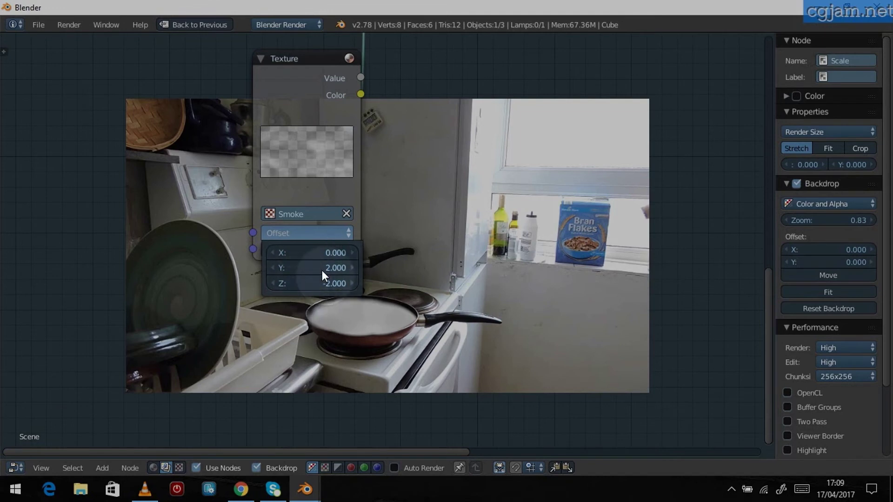
right_click(316, 269)
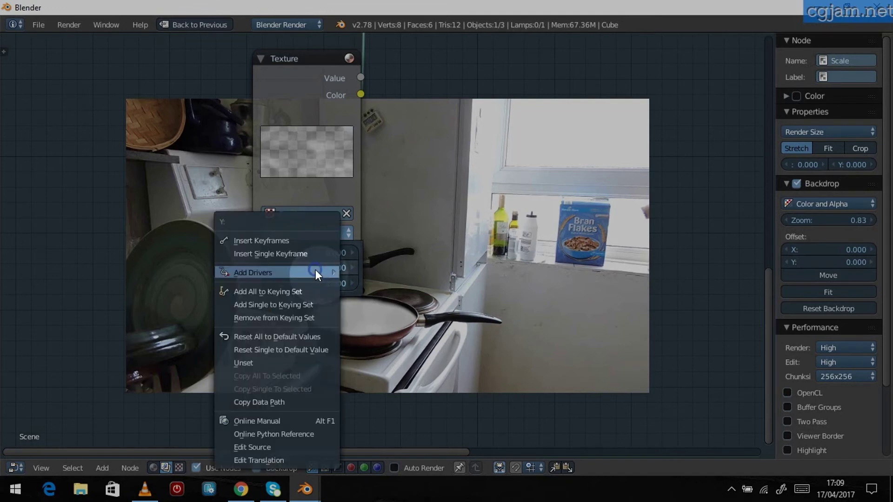
mouse_move(315, 273)
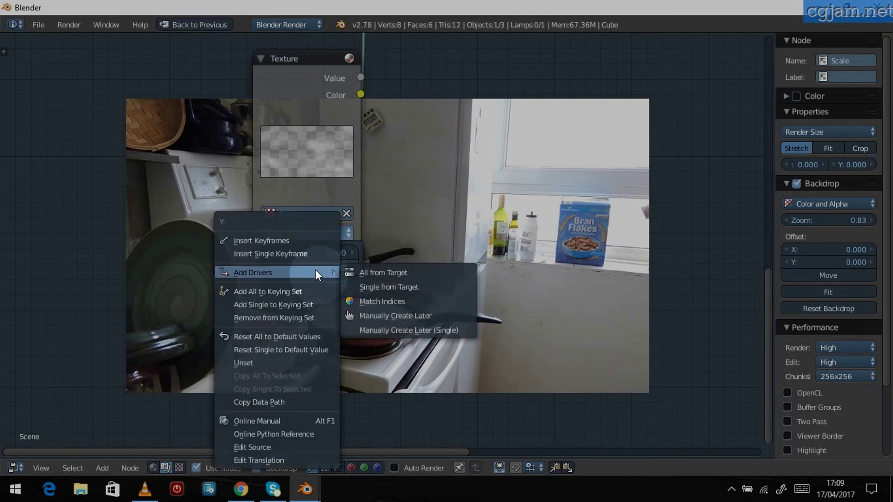
click(311, 239)
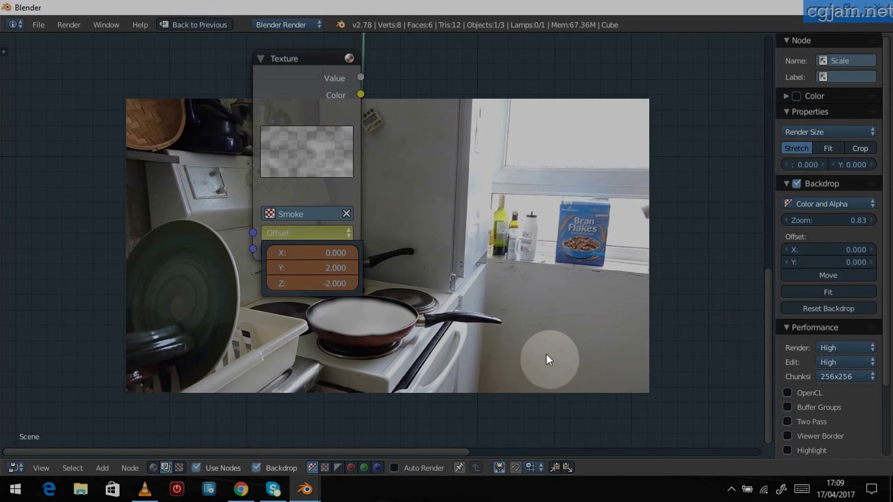
Return to the multi-editor layout and jump the timeline to the end frame, 250.
key(ctrl+Up)
key(ctrl+Up)
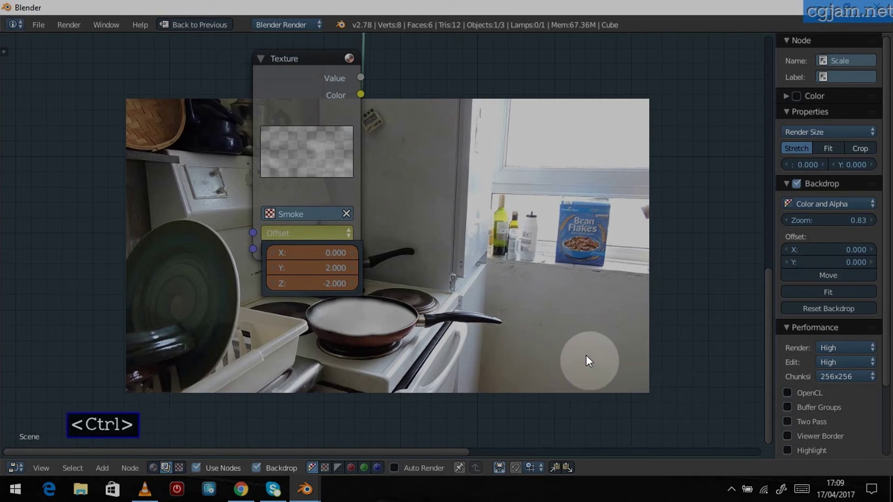
key(ctrl+Up)
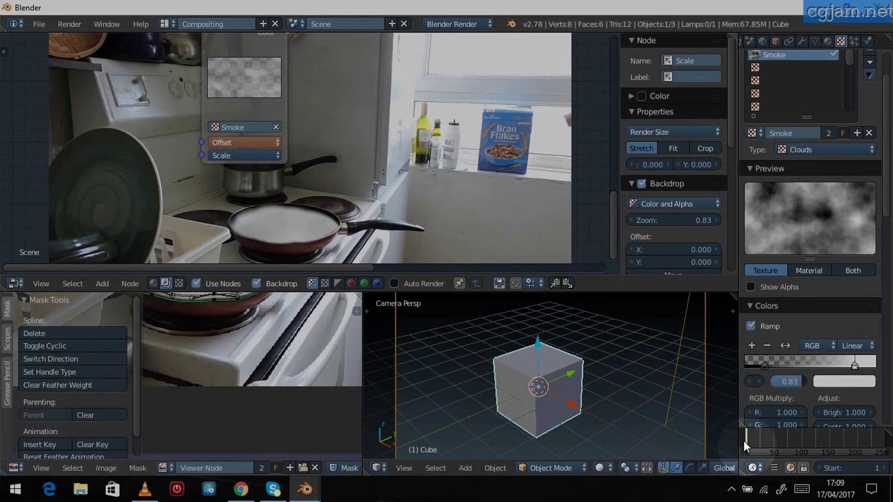
scroll(809, 456, down, 1)
scroll(822, 470, down, 4)
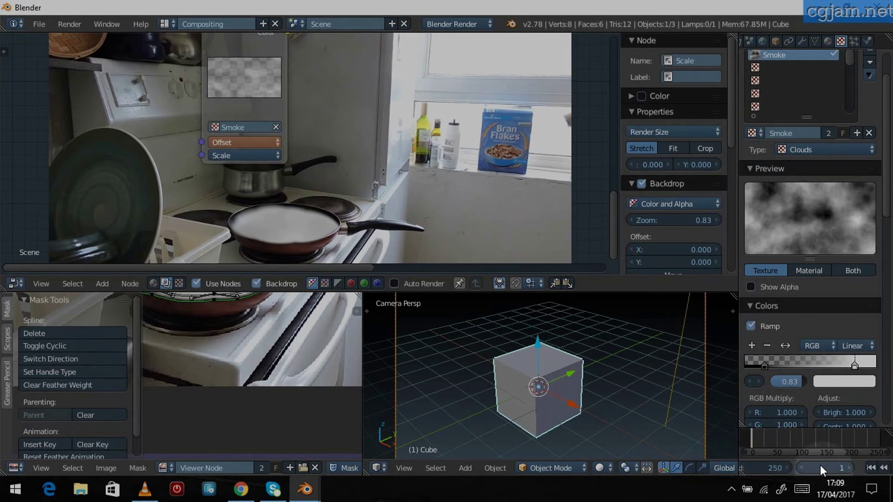
scroll(820, 466, down, 4)
click(856, 468)
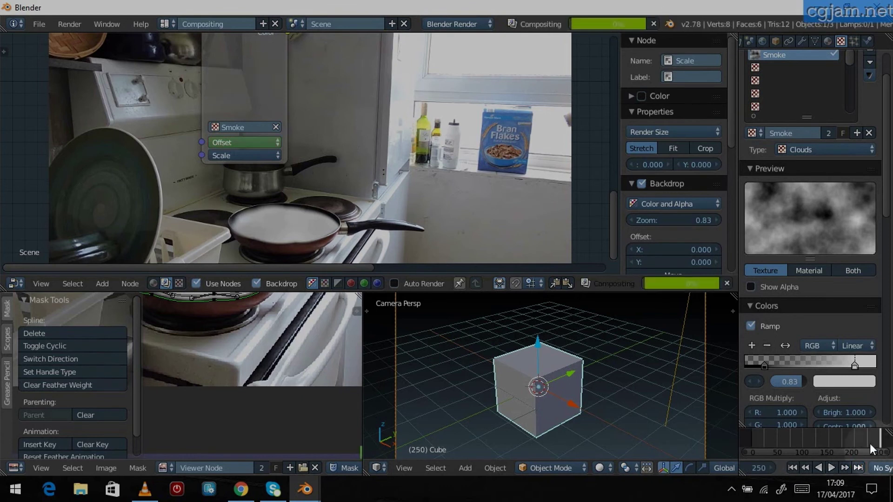
scroll(270, 161, down, 1)
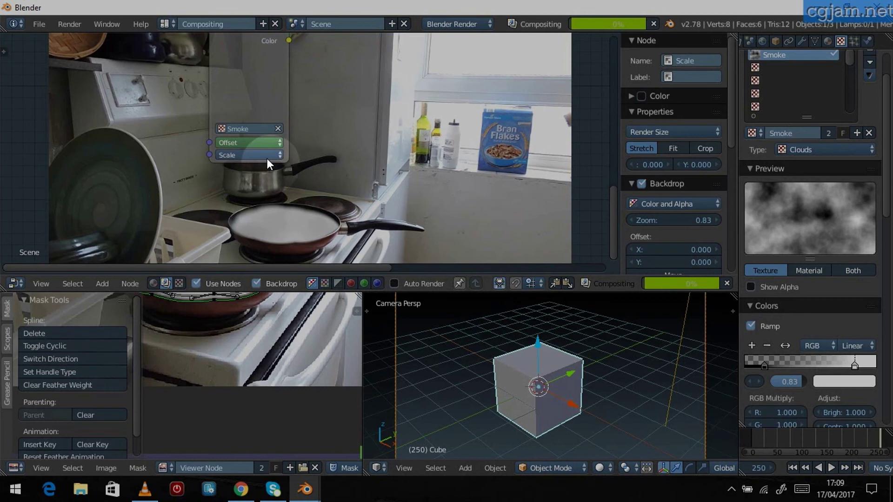
Change the Smoke Texture node's offset at frame 250 to Y -1.500 and Z 2.000 in the enlarged node editor.
key(ctrl+Up)
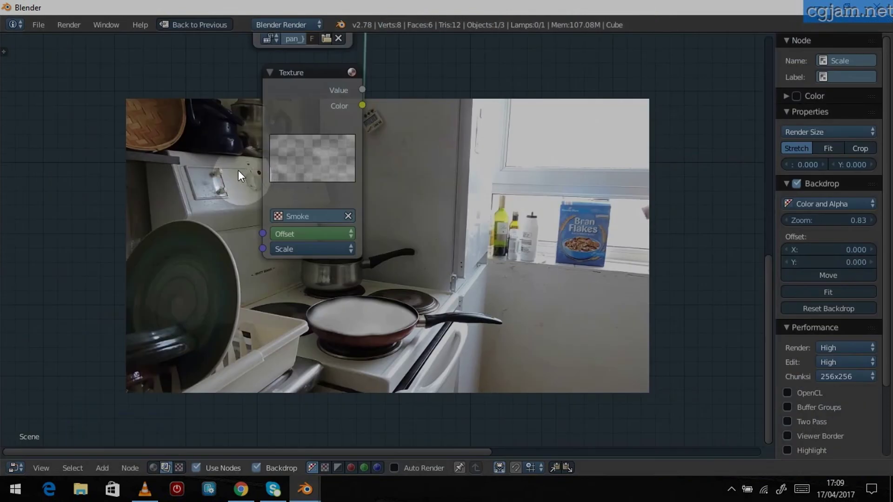
scroll(239, 170, up, 1)
click(278, 236)
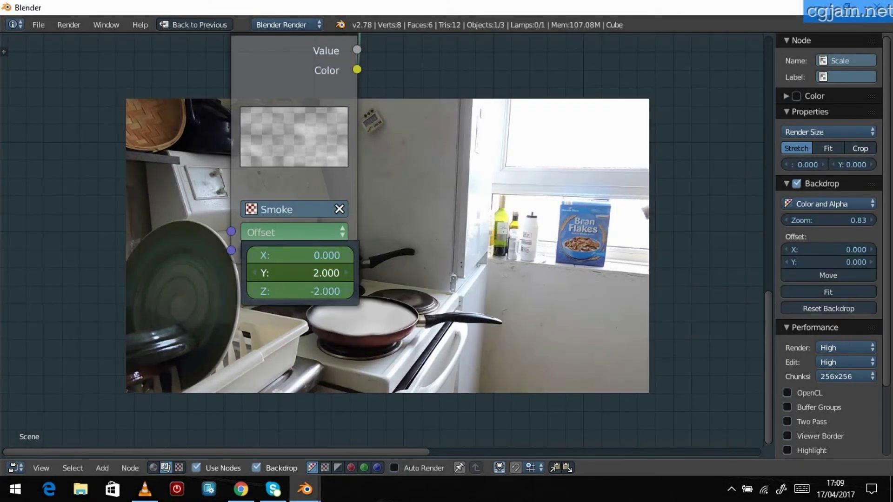
drag(305, 272, 289, 273)
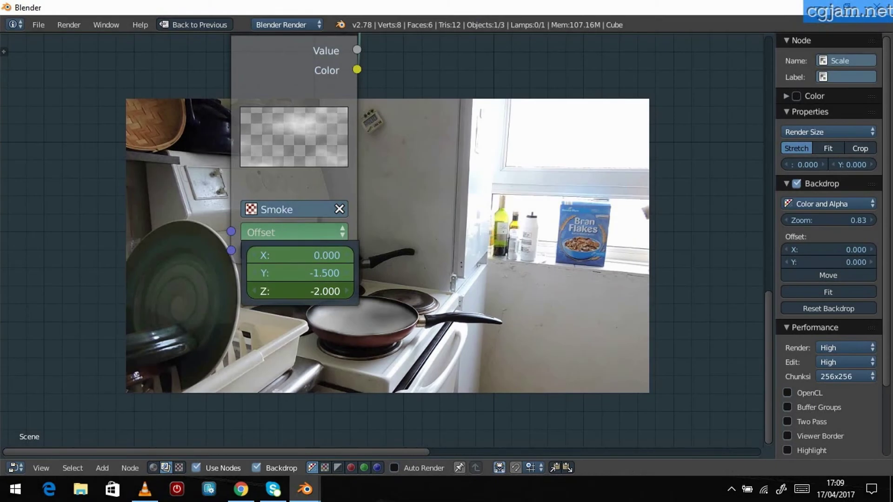
drag(309, 292, 329, 293)
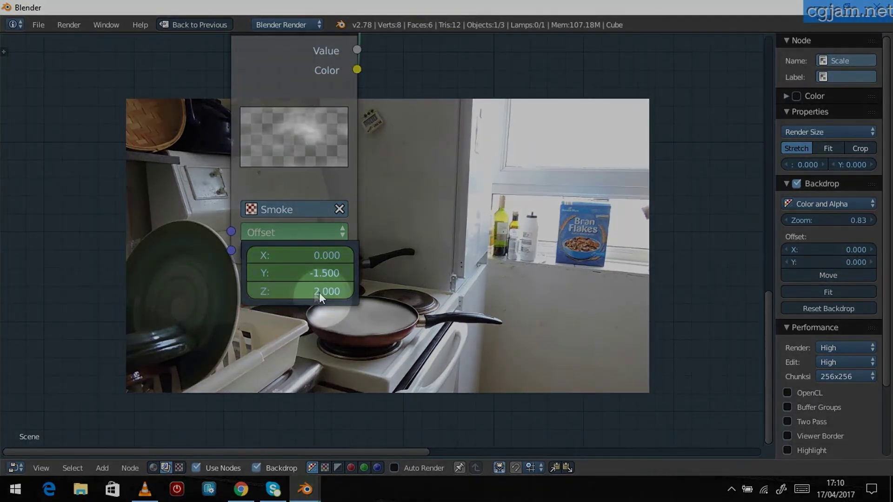
Insert keyframes on the Smoke Texture node's changed Offset values at frame 250.
right_click(295, 284)
click(282, 232)
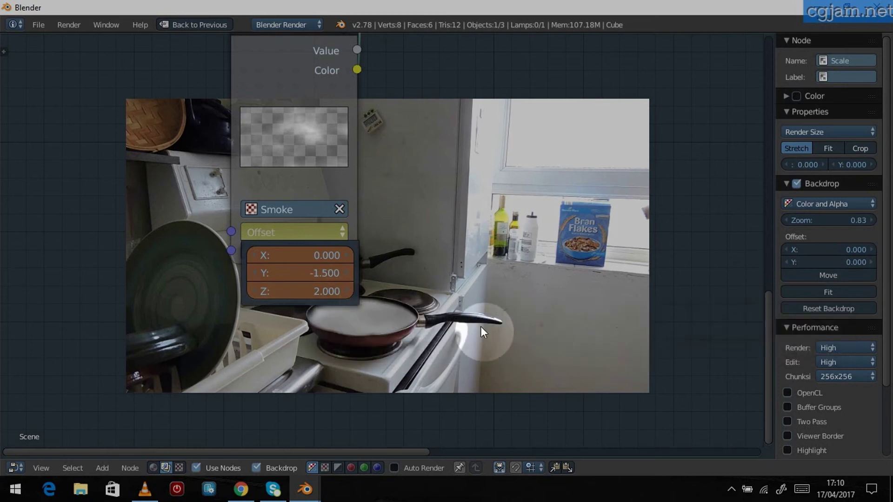
click(357, 329)
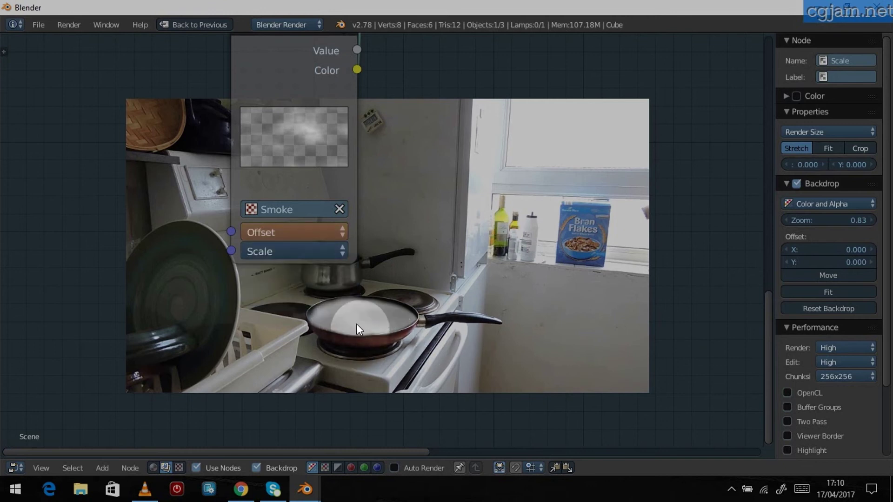
Restore the multi-editor layout and turn on automatic keyframe insertion in the timeline.
key(ctrl+Up)
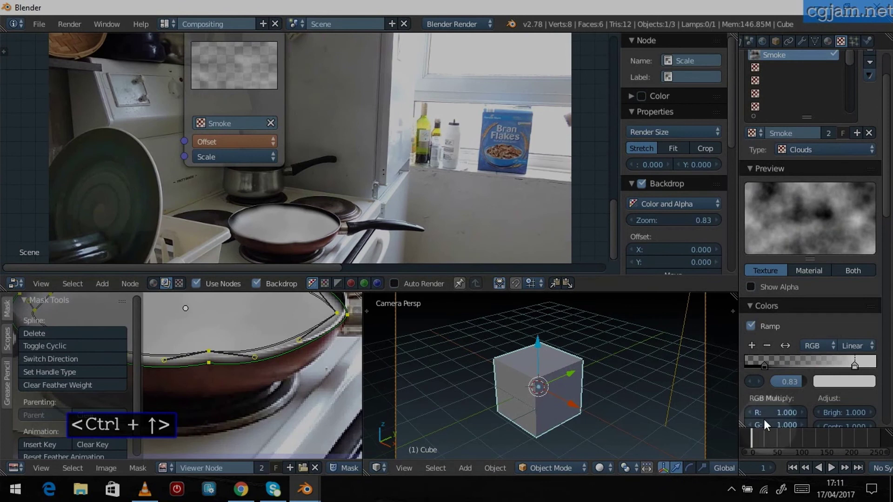
scroll(832, 453, down, 3)
scroll(853, 467, down, 7)
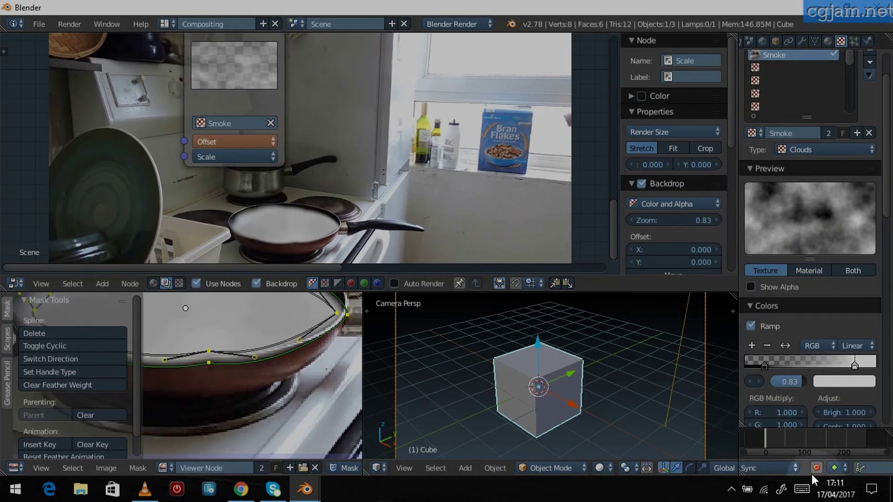
click(816, 465)
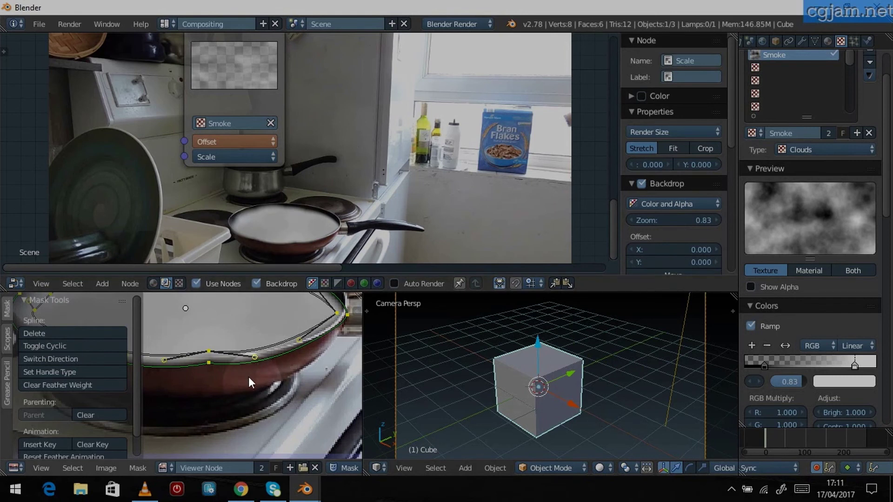
Maximize the mask editor and set the current frame to 13.
key(ctrl+Up)
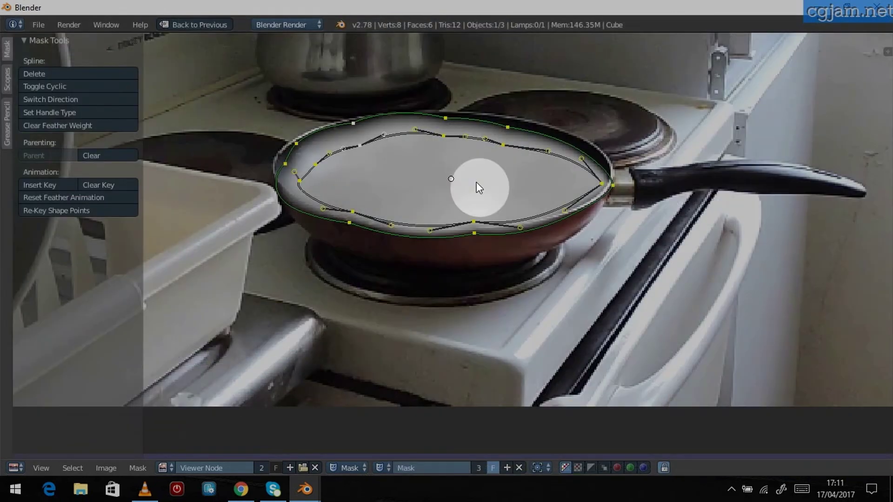
key(g)
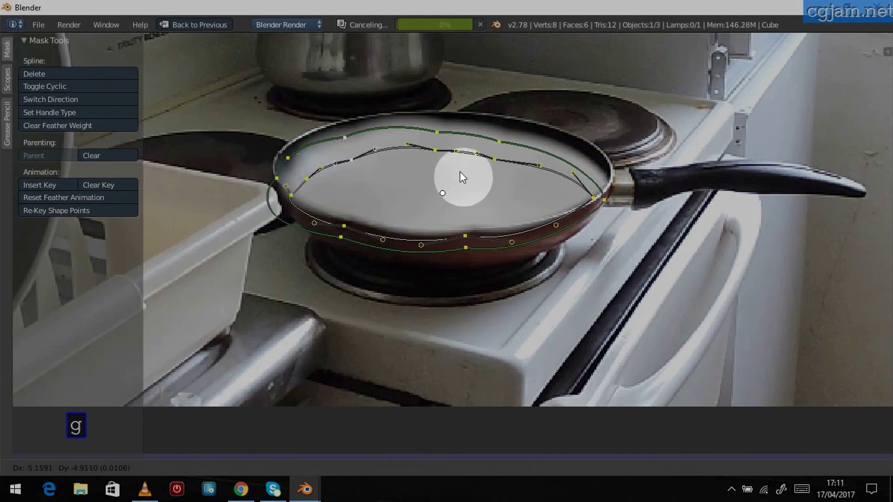
right_click(469, 175)
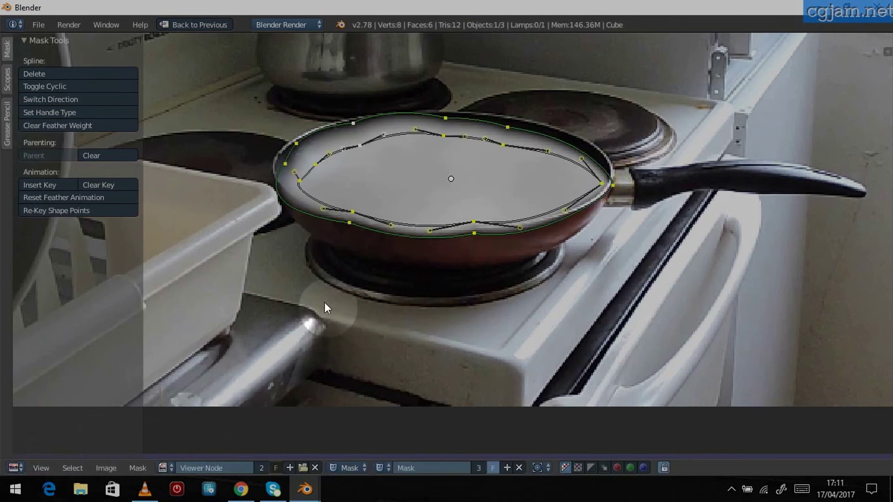
scroll(491, 233, down, 2)
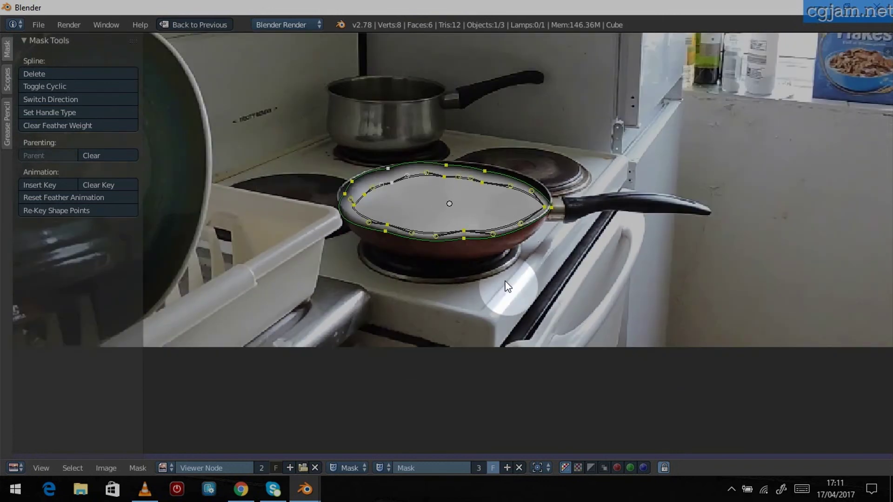
scroll(442, 200, down, 1)
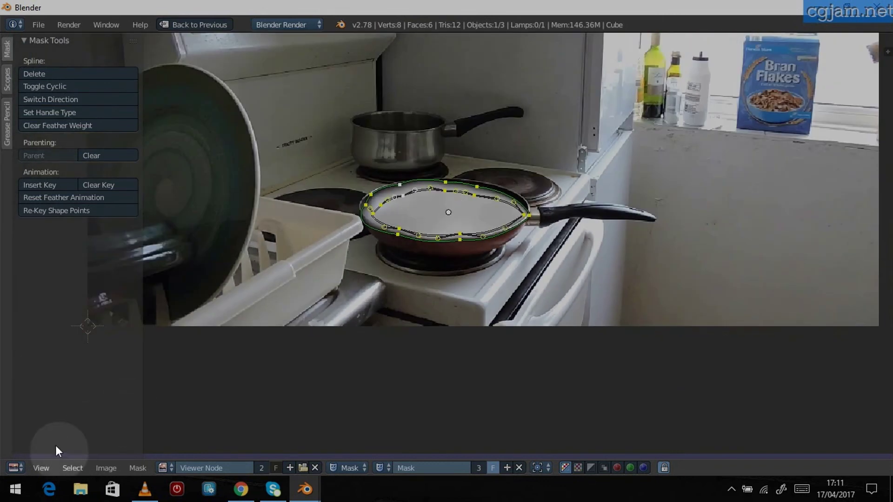
click(44, 457)
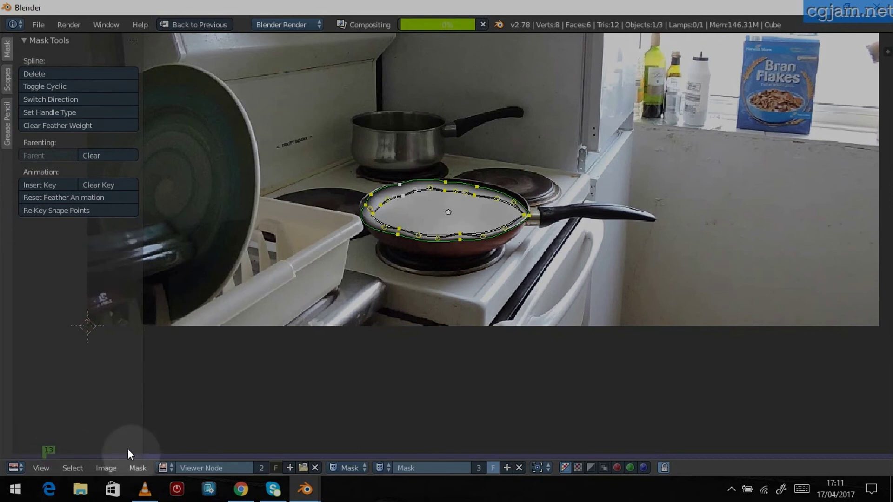
Reshape the pan mask at frame 13 by moving its upper and side points up and outward, keeping its lower edge near the pan rim.
right_drag(445, 189, 546, 178)
right_drag(459, 232, 495, 223)
right_drag(405, 196, 392, 161)
right_drag(381, 204, 368, 182)
right_drag(372, 213, 358, 198)
mouse_move(395, 227)
right_down()
mouse_move(376, 218)
mouse_move(395, 231)
right_up()
right_drag(475, 228, 476, 230)
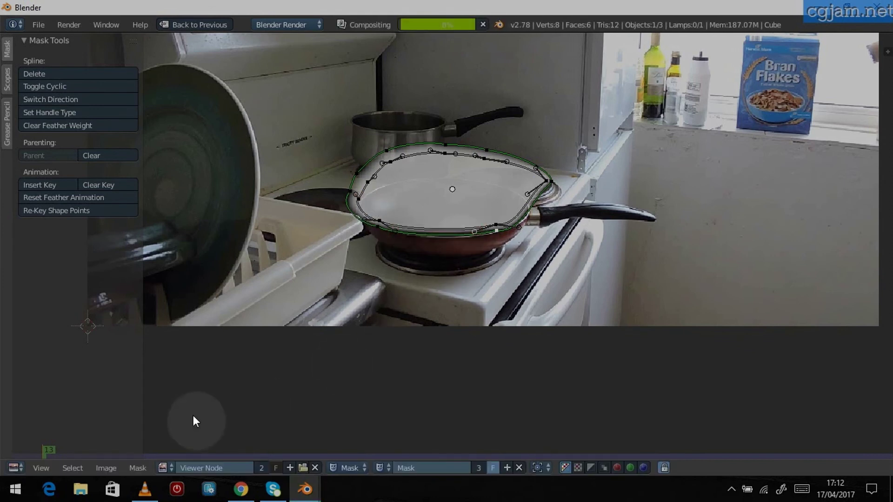
Raise the mask's upper points well above the pan at frame 26 and adjust its lower and side points to match.
click(90, 455)
right_drag(455, 154, 457, 99)
right_drag(482, 157, 502, 110)
right_drag(548, 178, 557, 139)
mouse_move(496, 225)
right_down()
mouse_move(510, 218)
mouse_move(497, 238)
right_up()
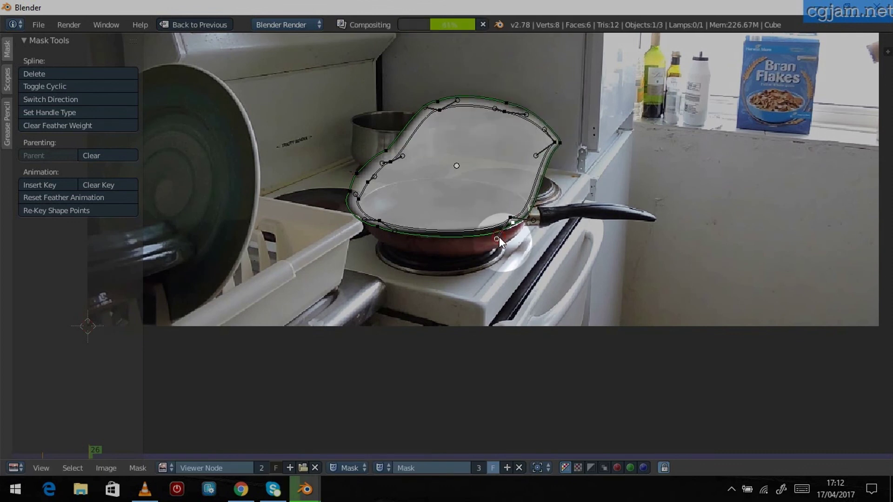
right_click(391, 162)
right_drag(391, 162, 383, 145)
mouse_move(368, 182)
right_down()
mouse_move(356, 160)
mouse_move(367, 167)
right_up()
Pull the feather points along the mask's upper edge and window side outward for a wider soft edge.
drag(438, 100, 435, 80)
drag(505, 98, 513, 79)
drag(554, 141, 576, 128)
click(548, 131)
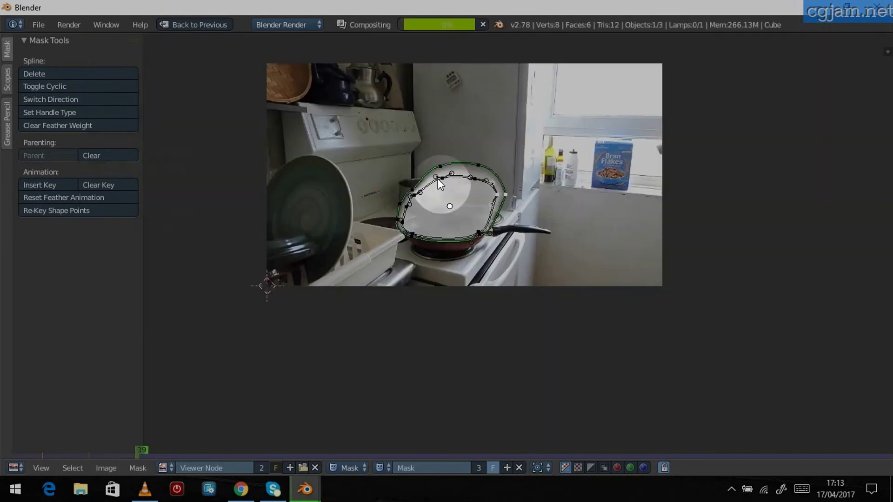
Extend the mask and its feather farther up and outward above the pan at frames 39 and 69.
key(g)
click(413, 200)
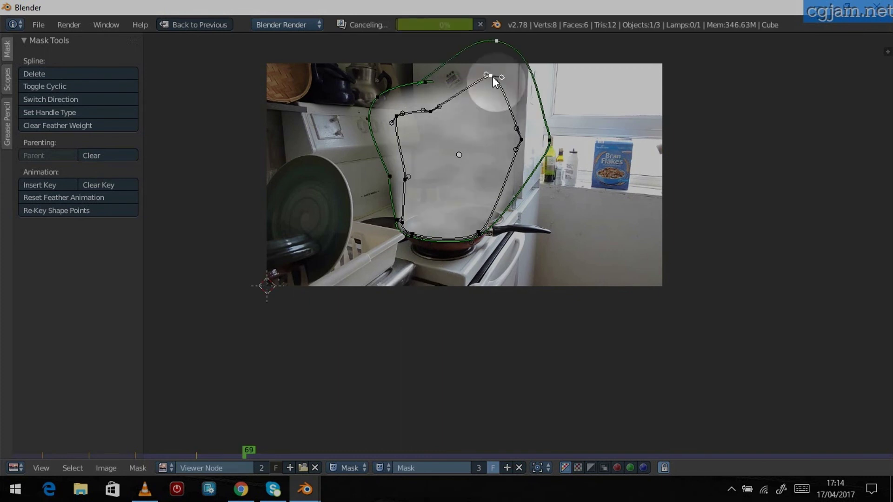
right_click(572, 114)
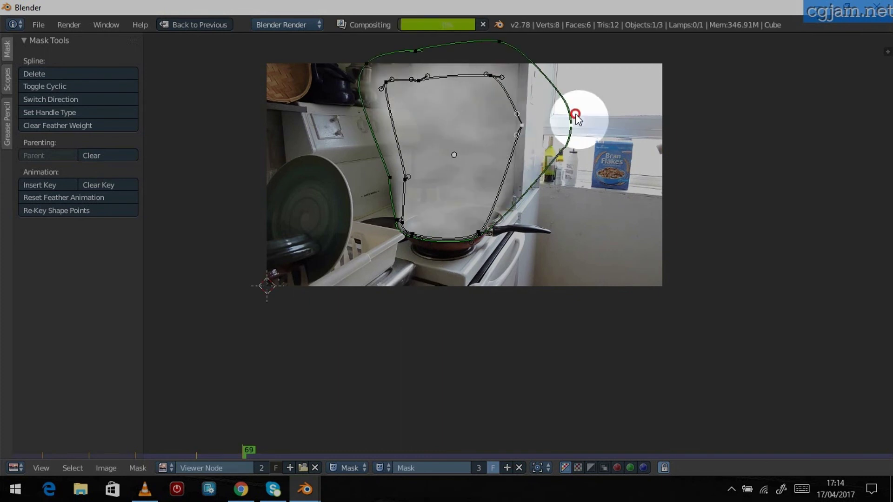
click(379, 352)
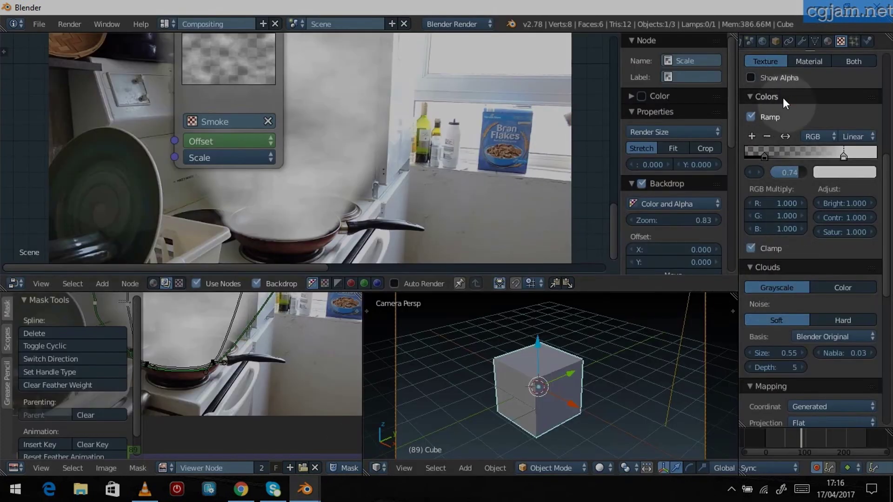
Set the render output path to /tmp\smoke in the scene's render settings.
scroll(783, 98, up, 6)
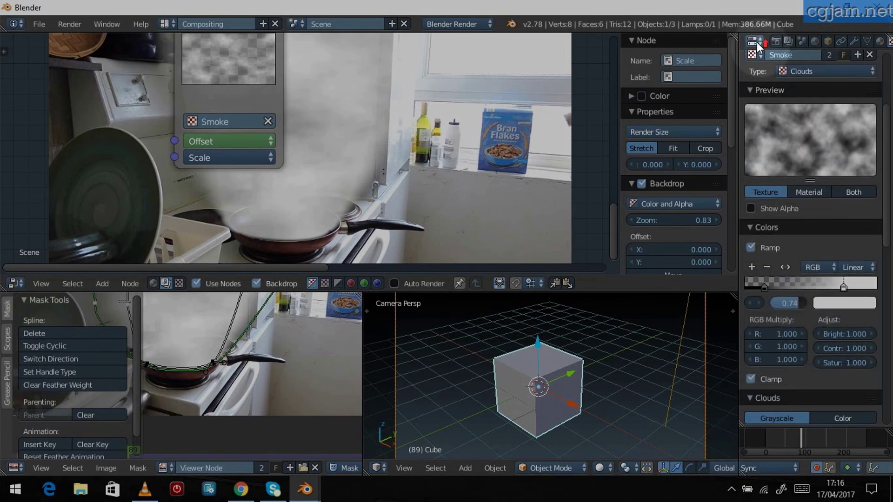
click(775, 41)
click(767, 40)
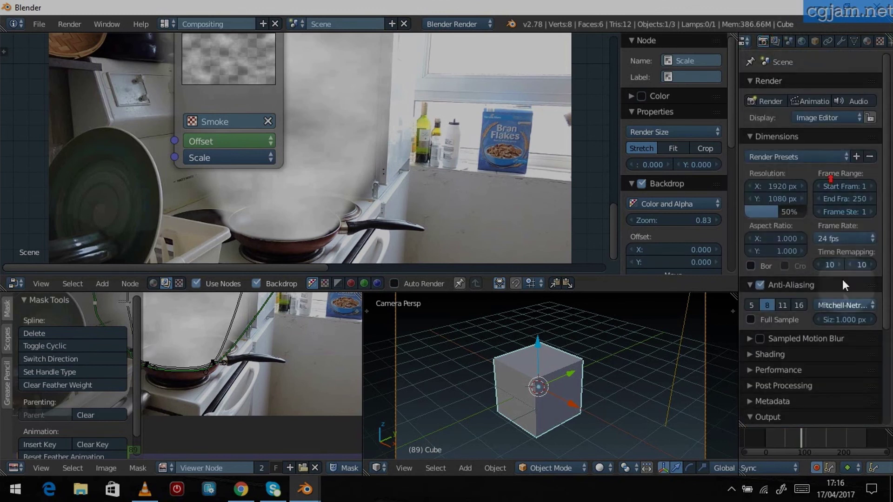
scroll(833, 307, down, 5)
scroll(825, 335, down, 1)
scroll(823, 335, up, 1)
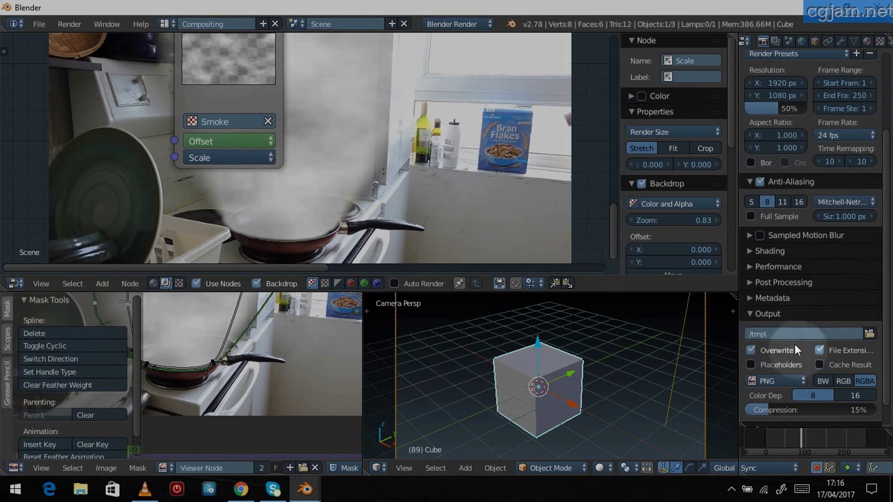
click(785, 334)
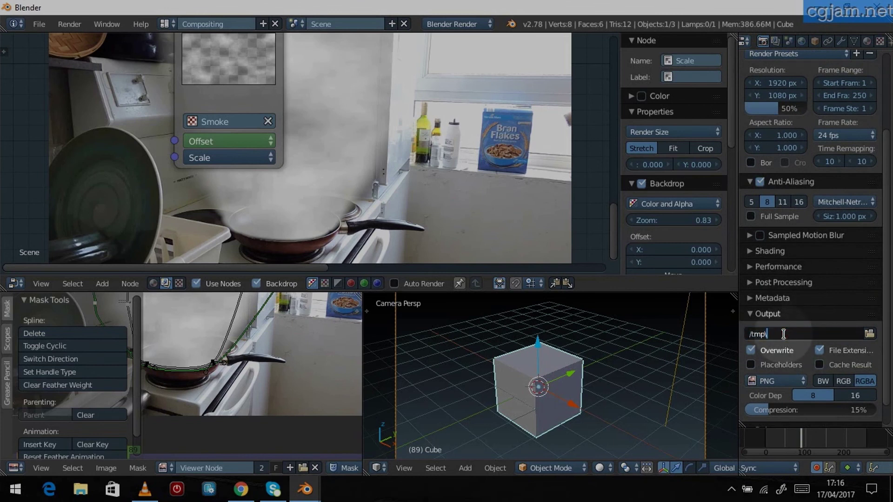
text(smoke)
key(Return)
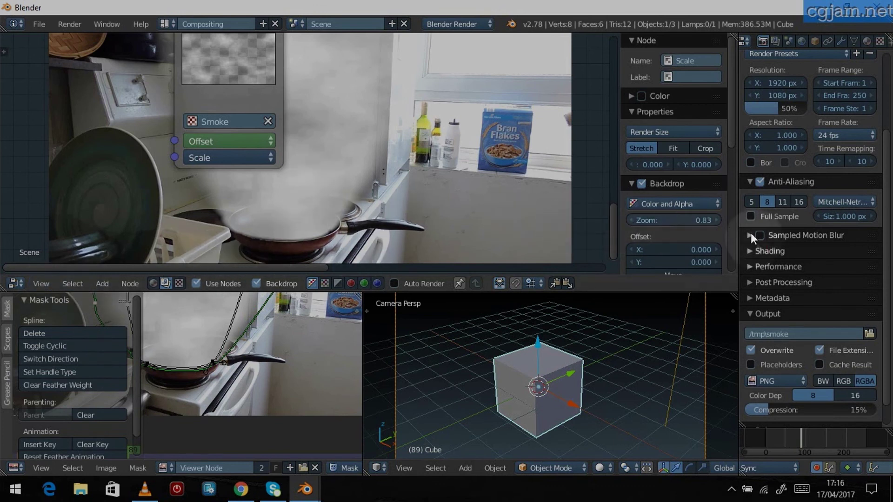
scroll(751, 233, up, 4)
scroll(794, 98, up, 2)
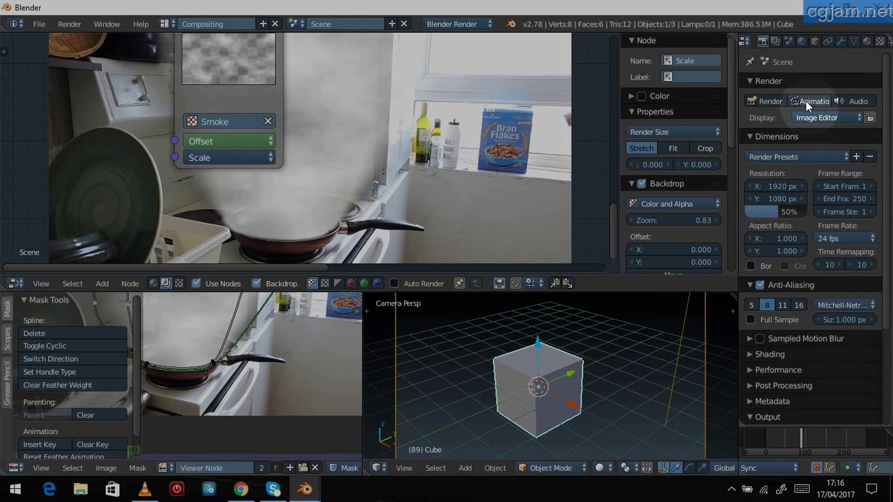
click(806, 101)
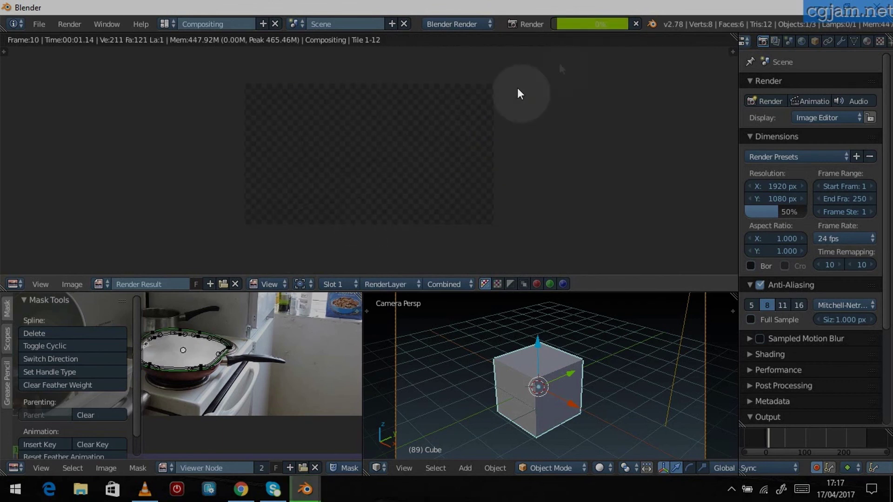
click(635, 20)
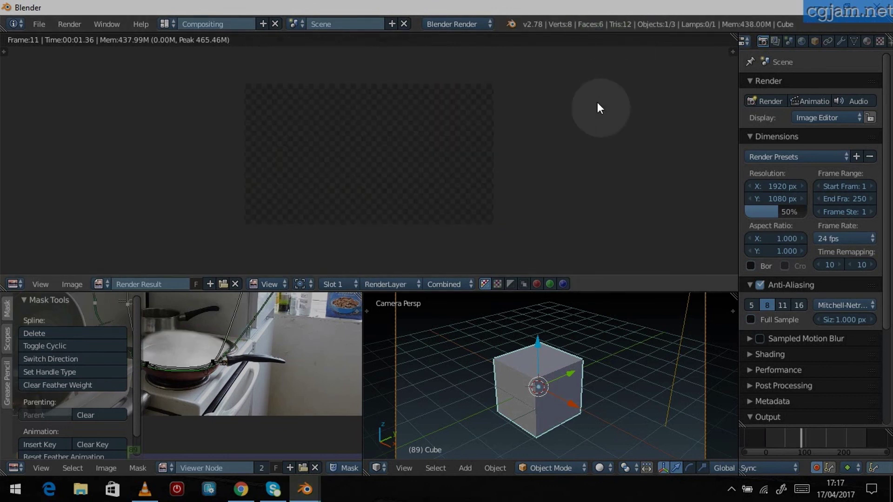
Bring back the compositing nodes in place of the render result and connect the Alpha Over output to the Composite node's Image input.
click(13, 284)
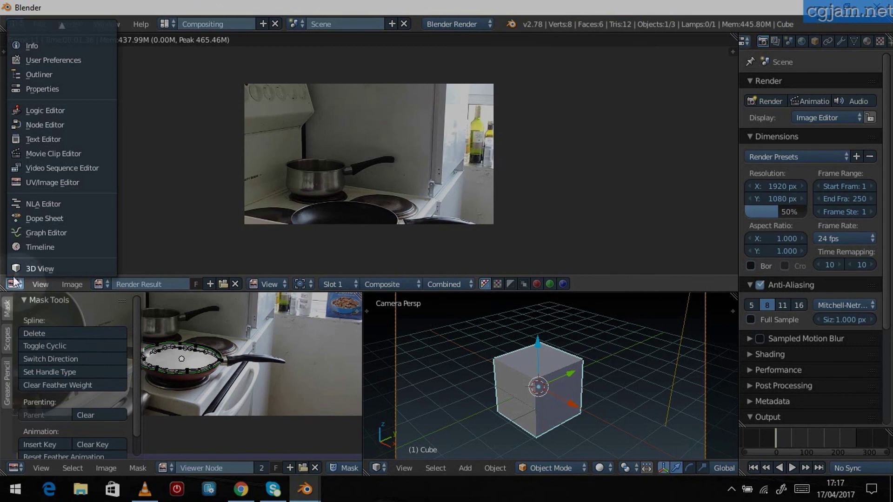
click(38, 128)
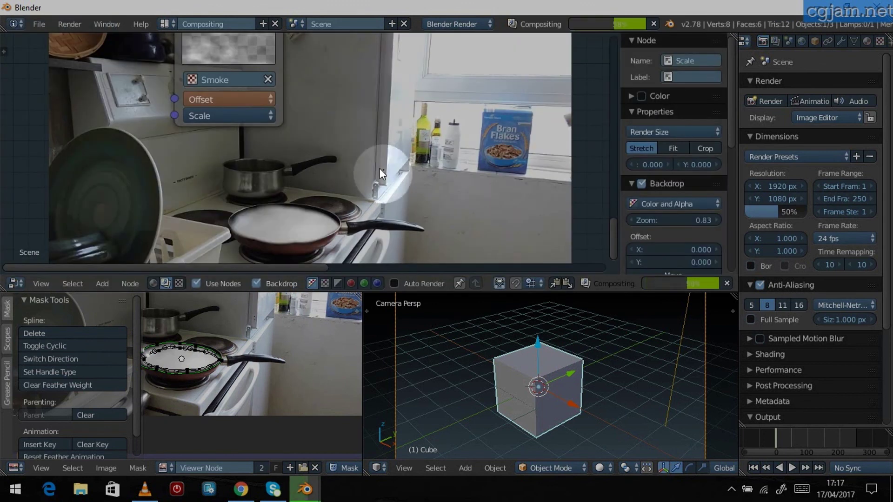
scroll(375, 175, down, 4)
scroll(375, 177, down, 4)
middle_drag(413, 107, 323, 228)
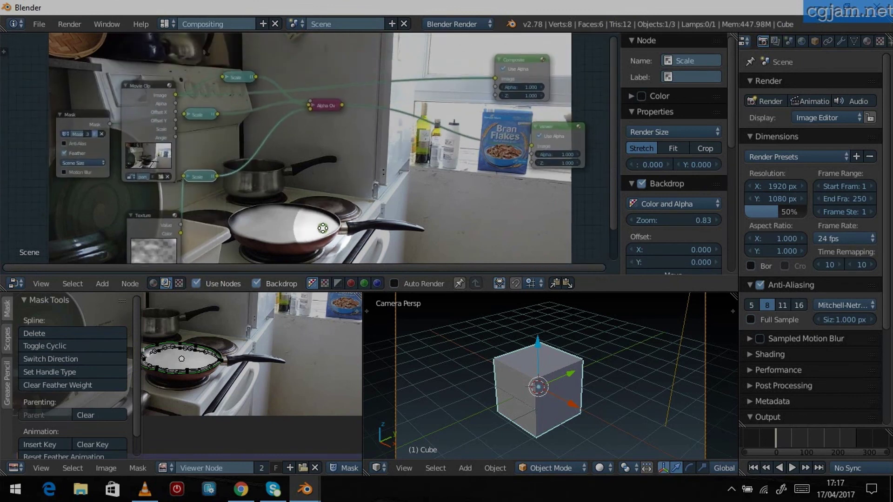
middle_drag(447, 191, 407, 214)
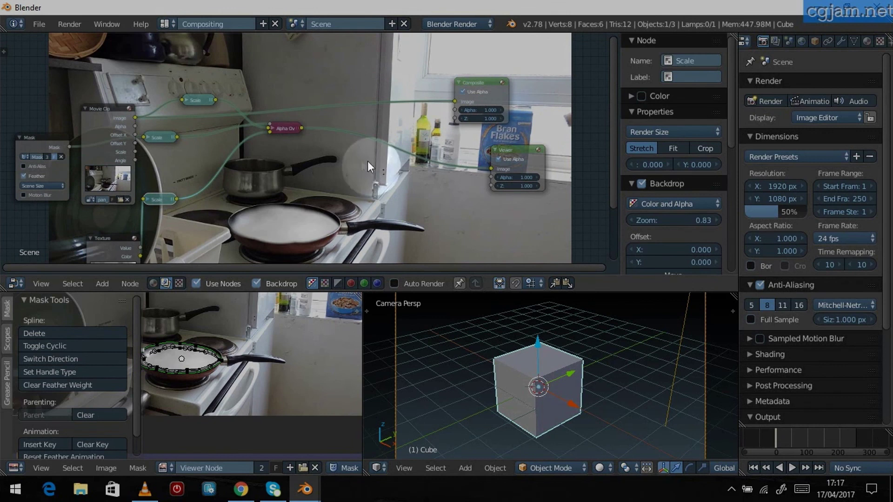
drag(302, 128, 461, 102)
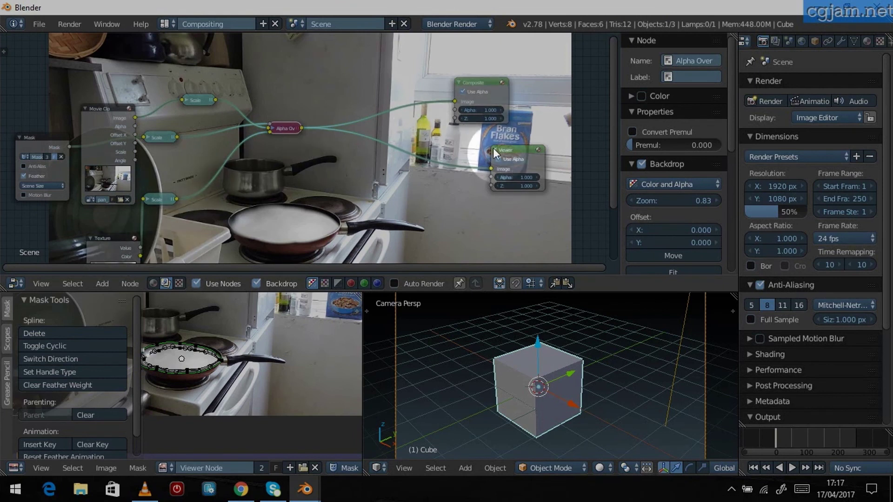
middle_drag(316, 190, 344, 173)
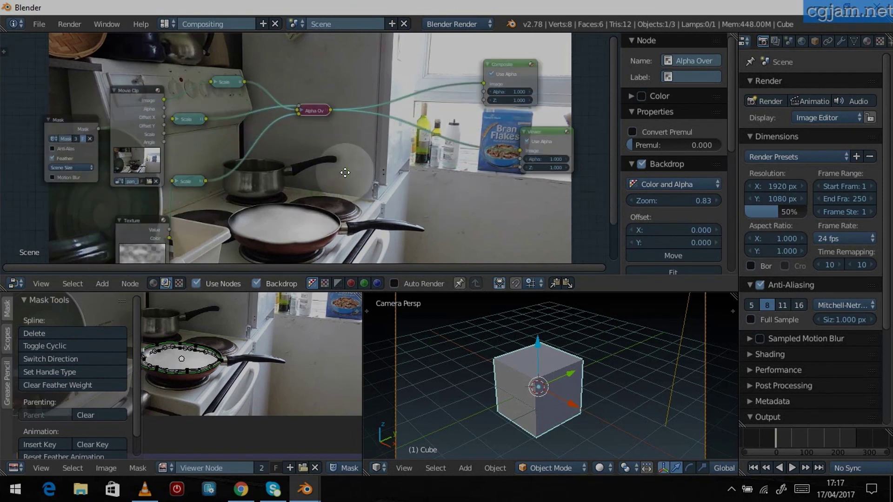
Render the full animation, frames 1 to 250, through the corrected compositing setup.
click(66, 23)
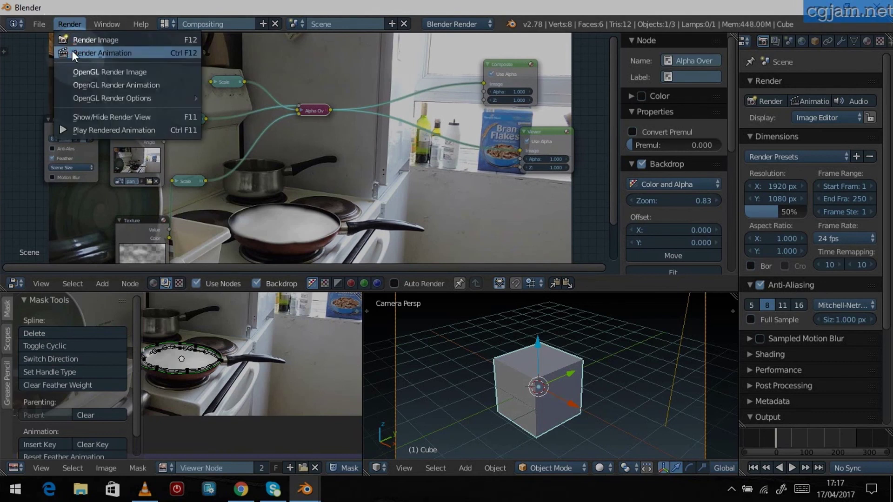
click(71, 51)
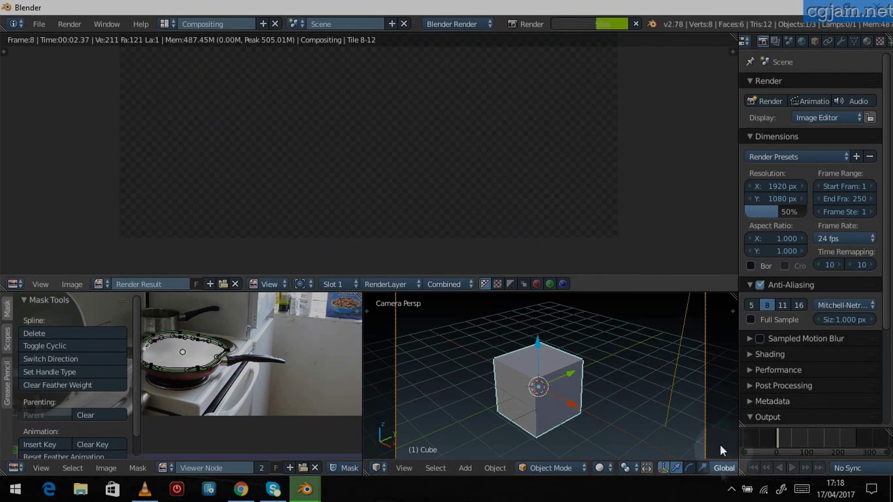
click(732, 491)
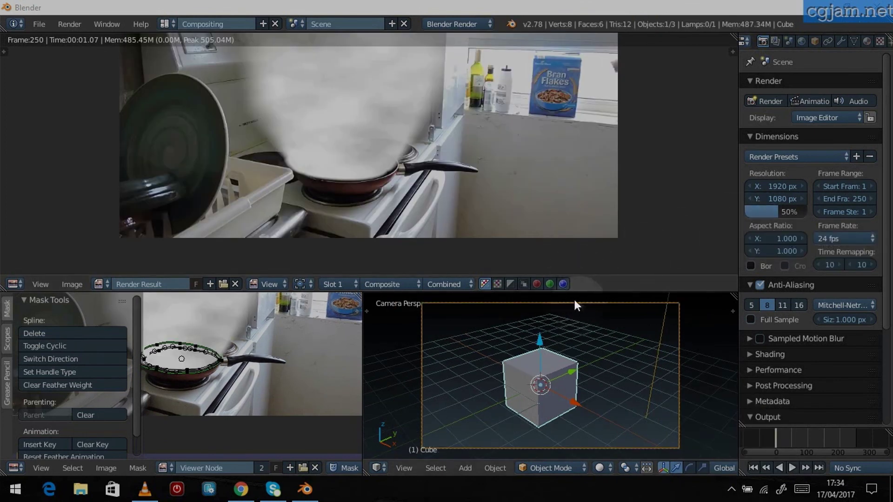
Play back the rendered animation to check the rising smoke, and close the player.
click(71, 25)
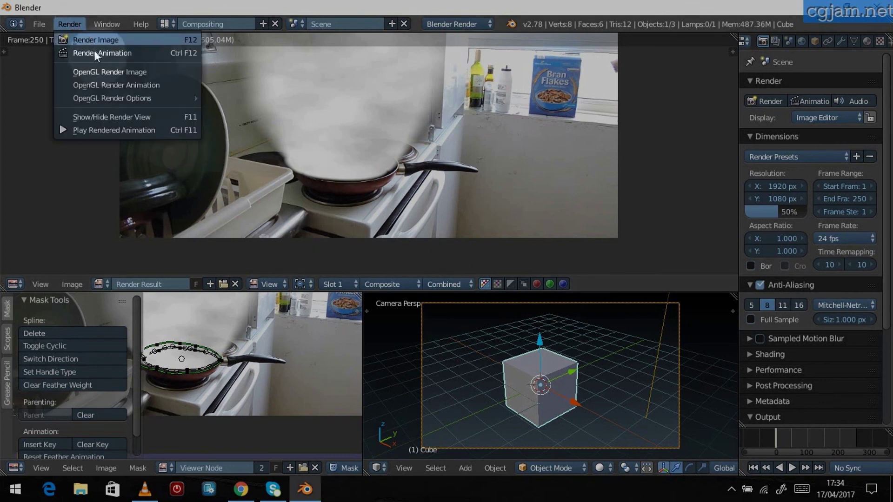
click(111, 130)
drag(379, 113, 505, 61)
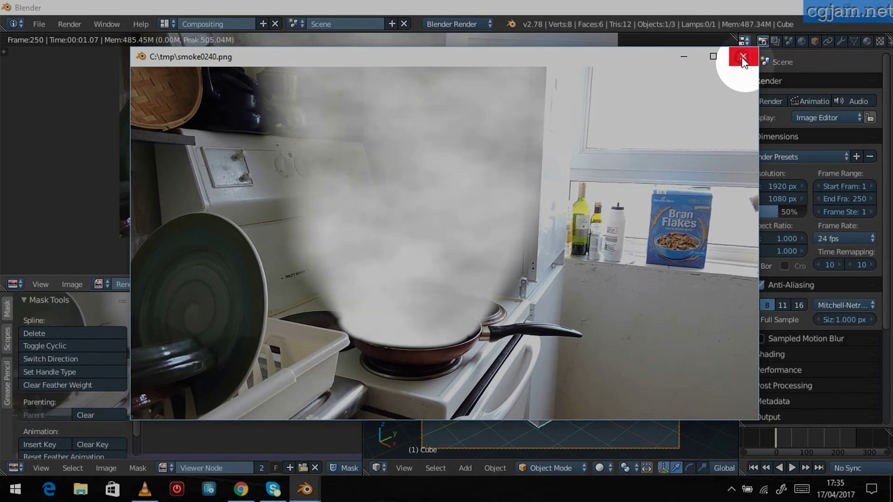
click(743, 58)
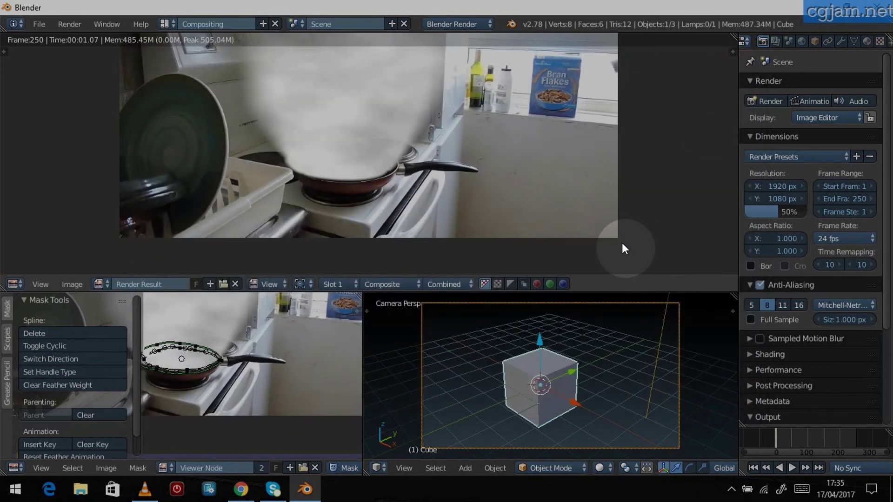
scroll(622, 244, down, 1)
middle_drag(622, 243, 584, 265)
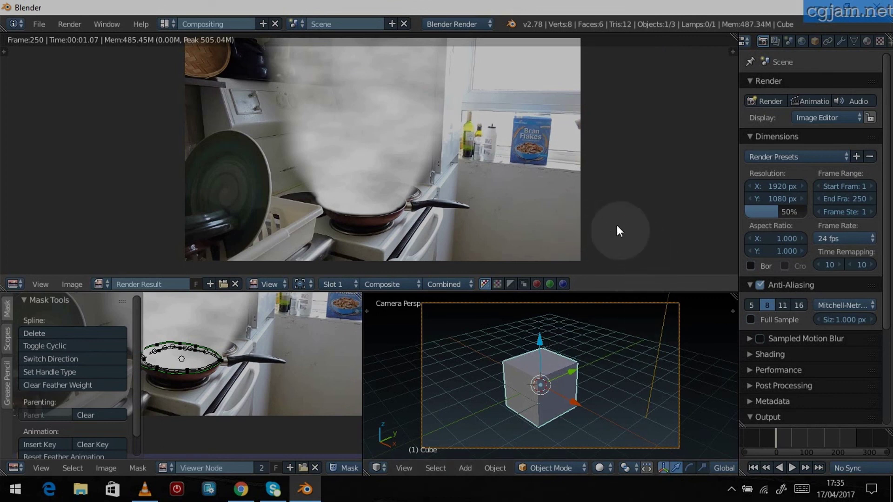
scroll(617, 226, down, 1)
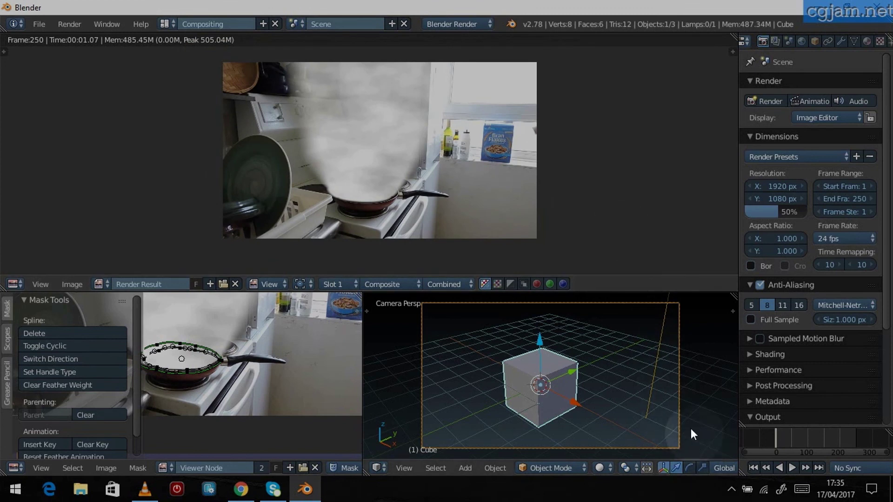